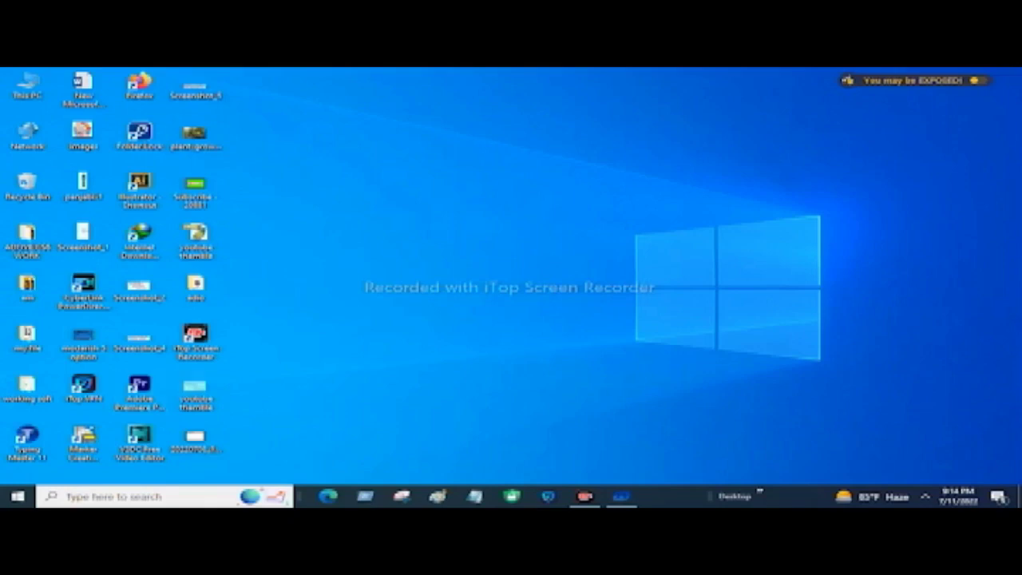
Step: Open the lectra licence 2017 folder inside the zipped licence archive stored under my file, soft, LAC-2
double_click(27, 335)
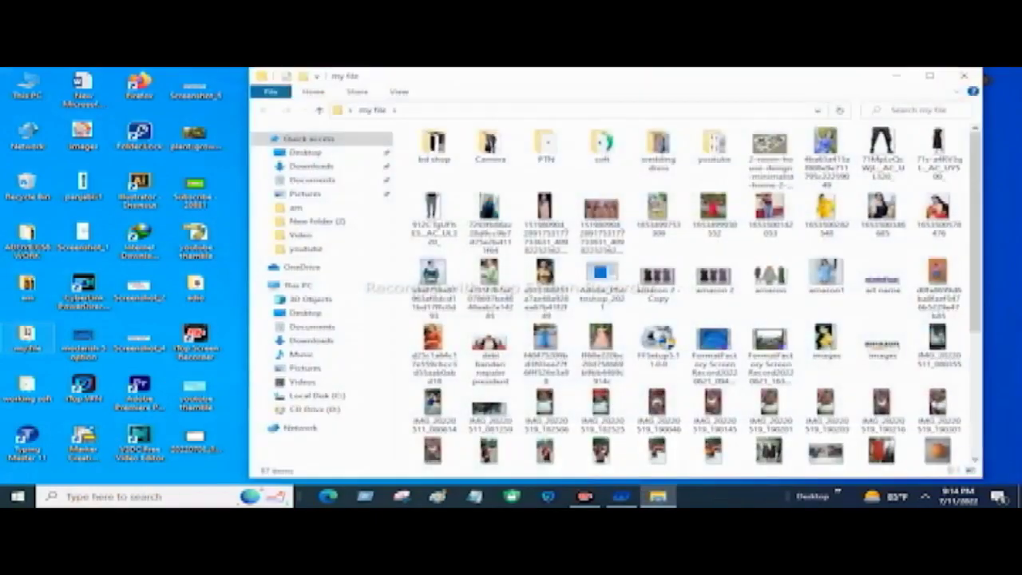
double_click(601, 146)
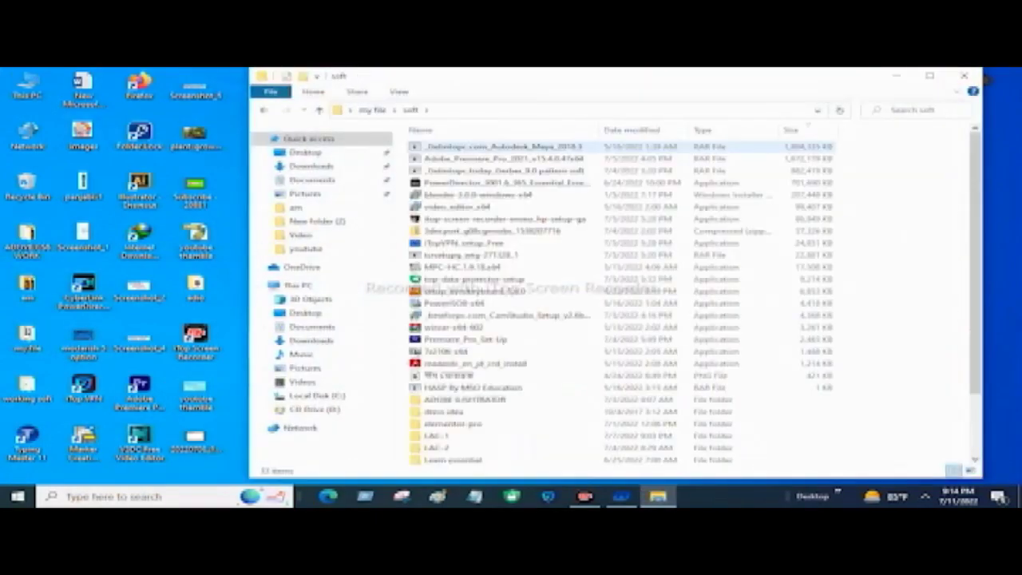
scroll(495, 335, down, 2)
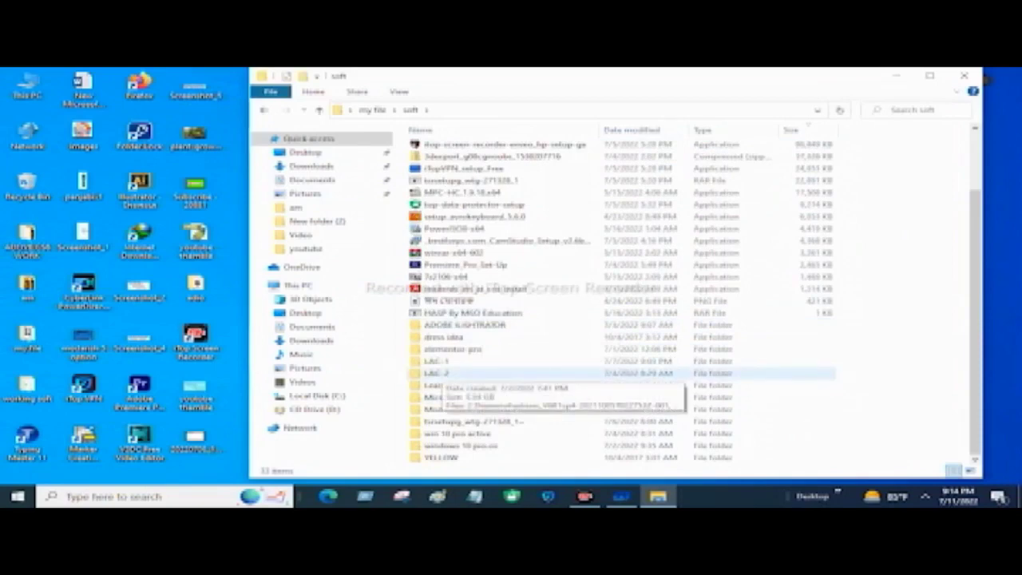
double_click(436, 372)
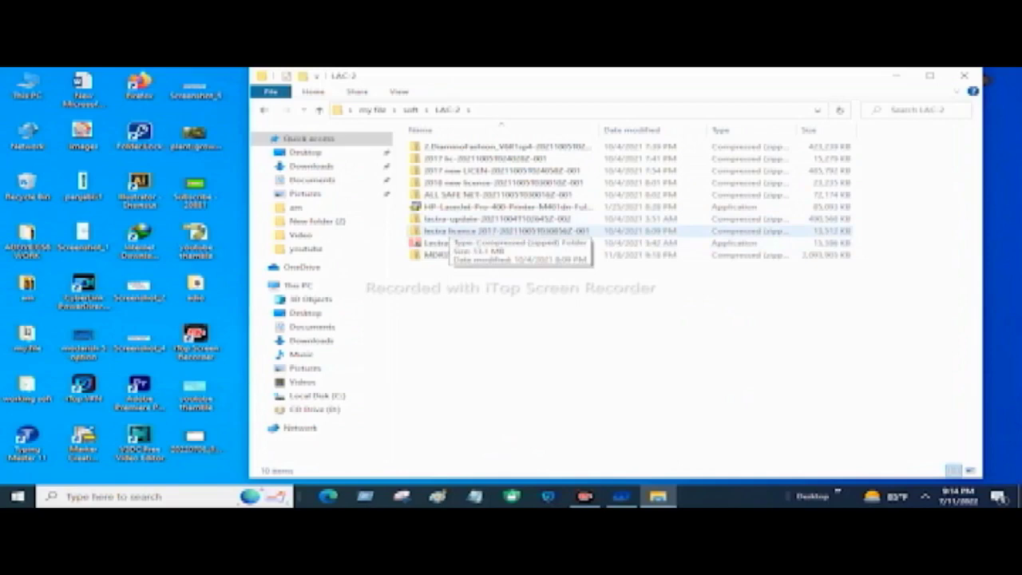
double_click(447, 231)
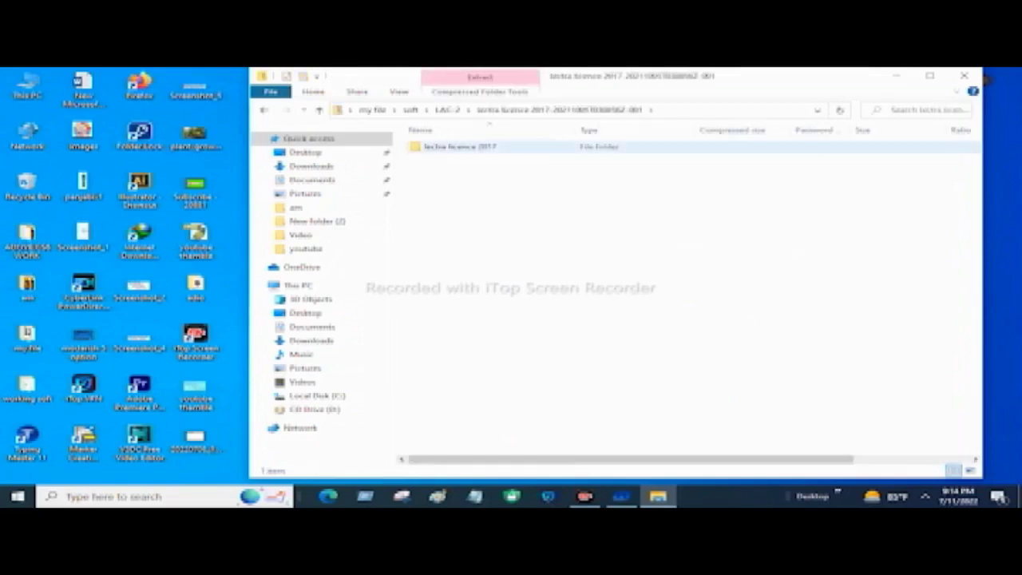
double_click(456, 147)
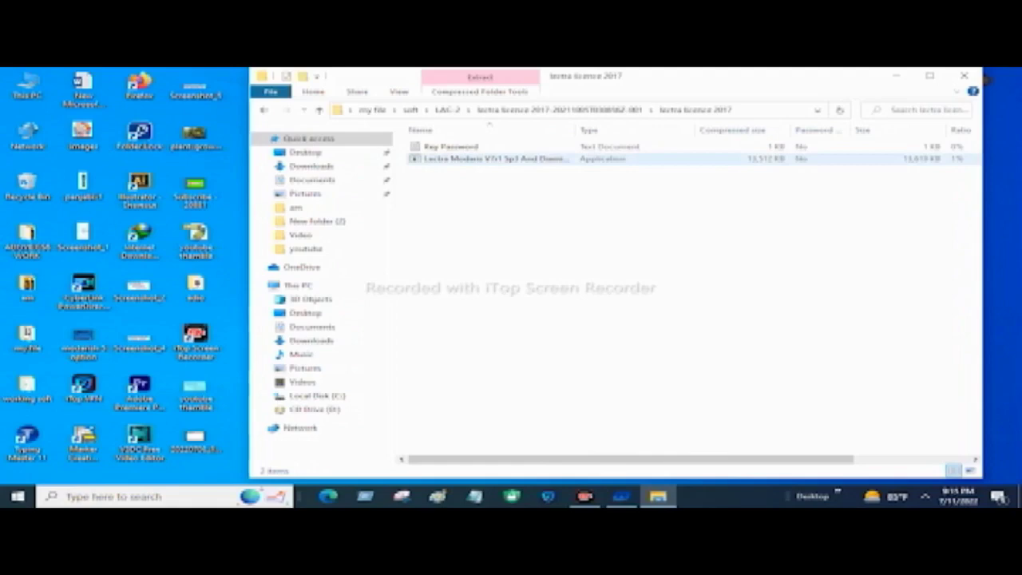
Step: Try to run the Lectra Modaris application directly from the zipped folder without extracting it
double_click(495, 158)
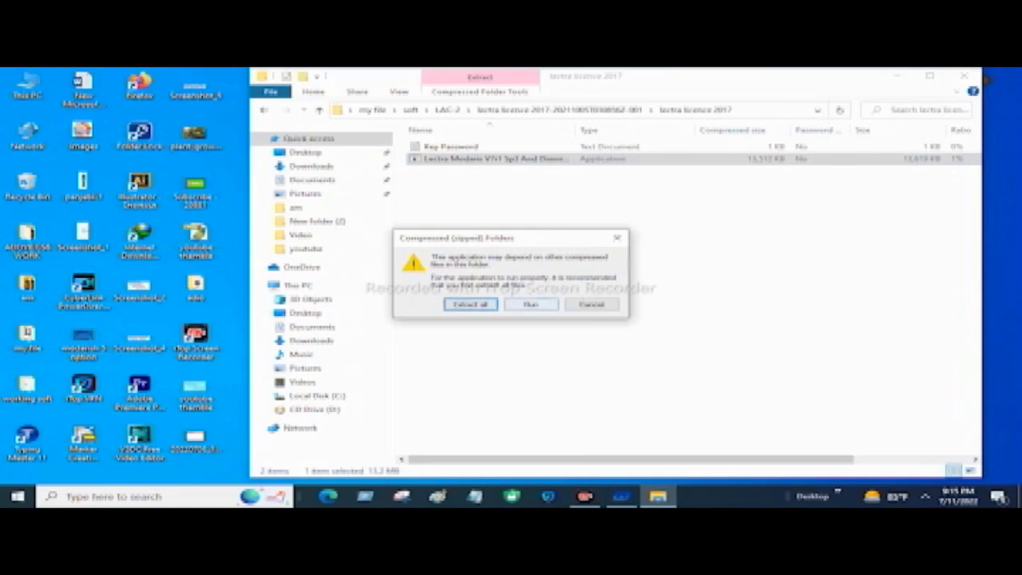
click(530, 305)
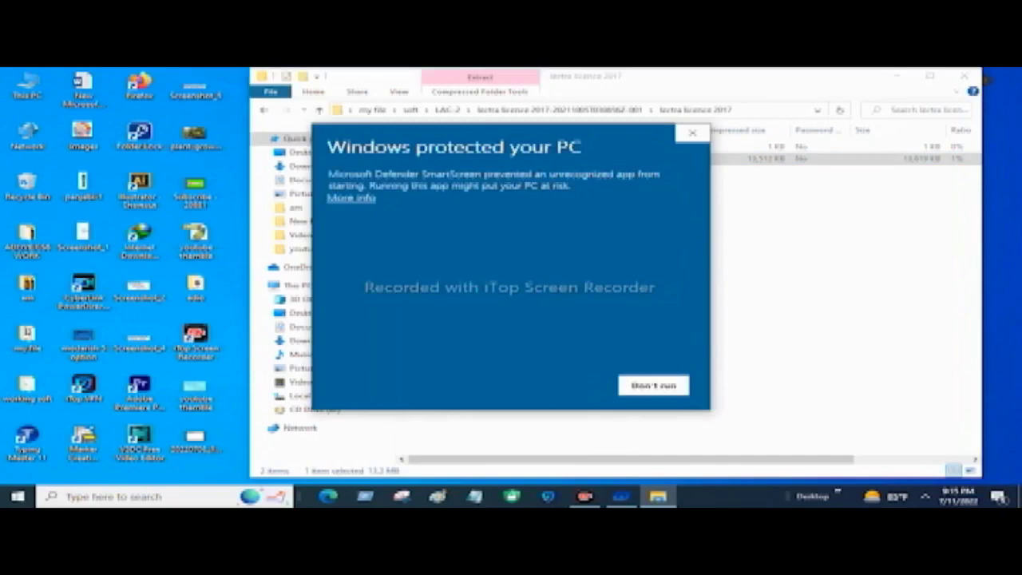
click(653, 384)
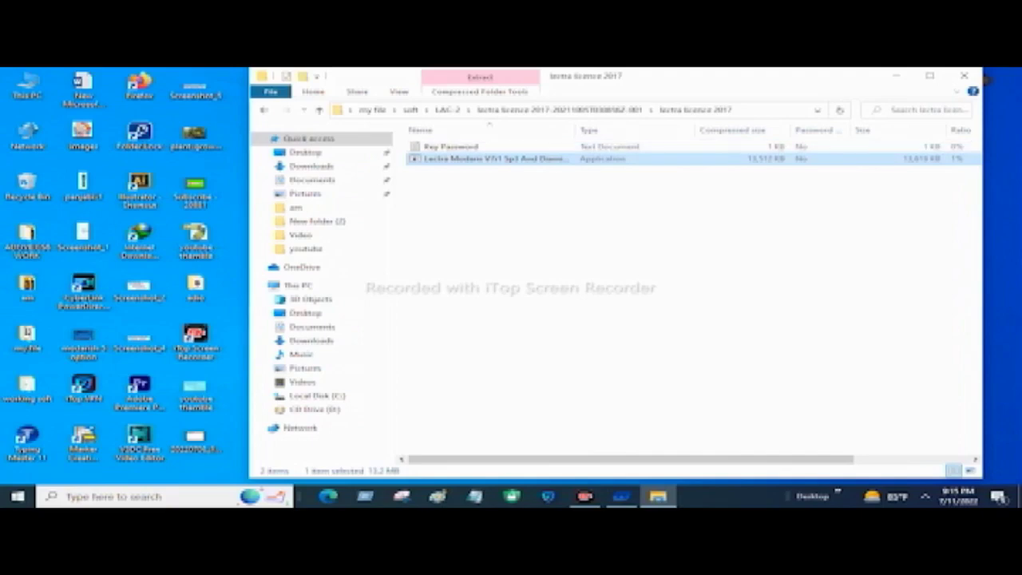
Step: Extract all files of the lectra licence 2017 archive to the suggested folder, replacing the files already in the destination
key(Return)
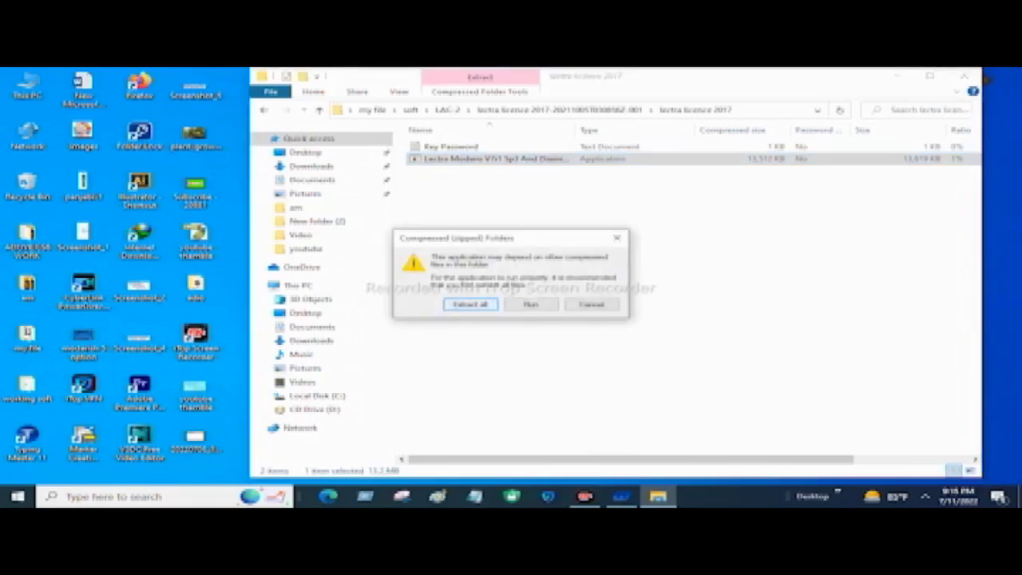
key(Return)
key(Return)
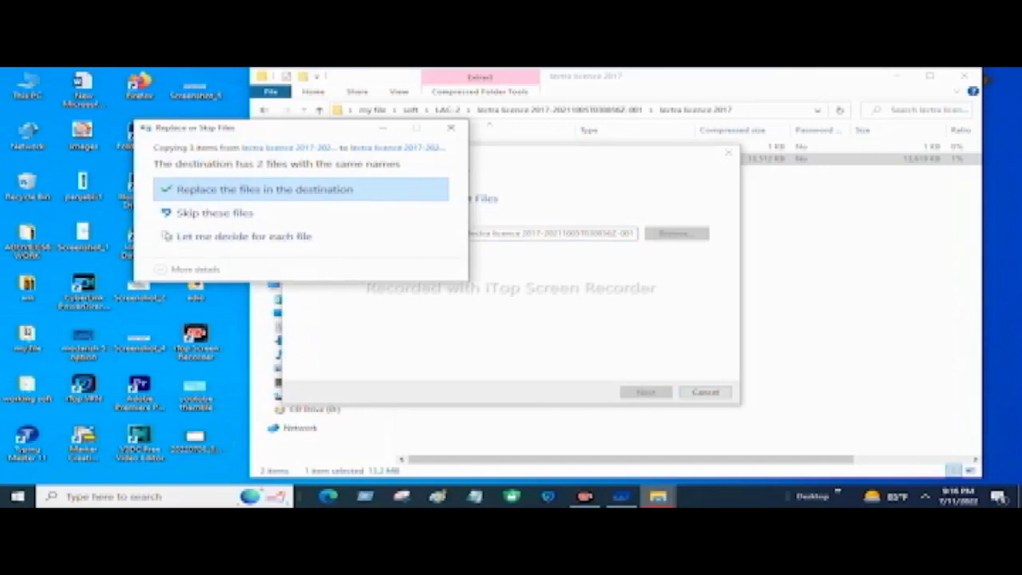
key(Return)
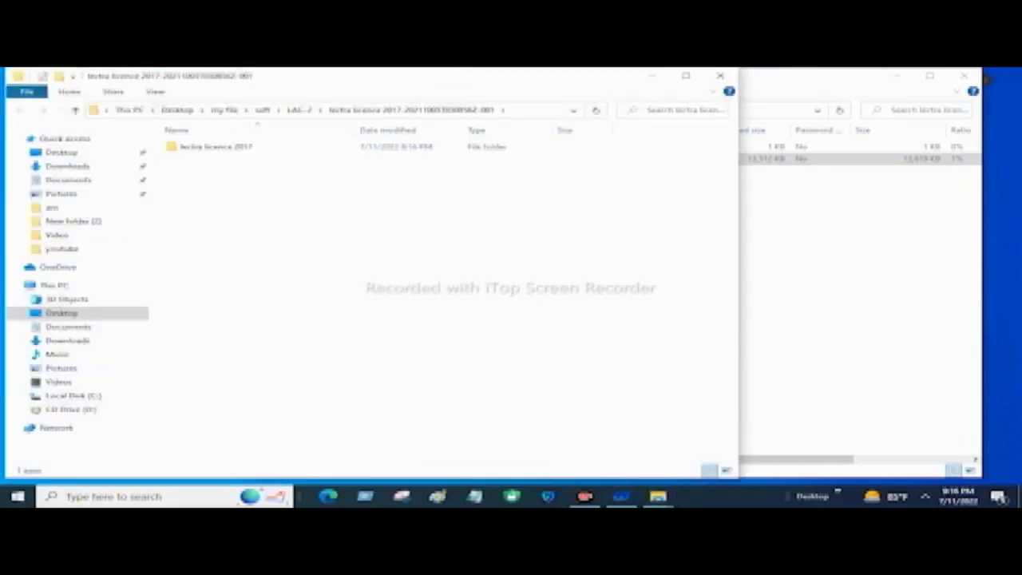
Step: Try to run the extracted Lectra Modaris application from the lectra licence 2017 folder, and close both folder windows
double_click(215, 146)
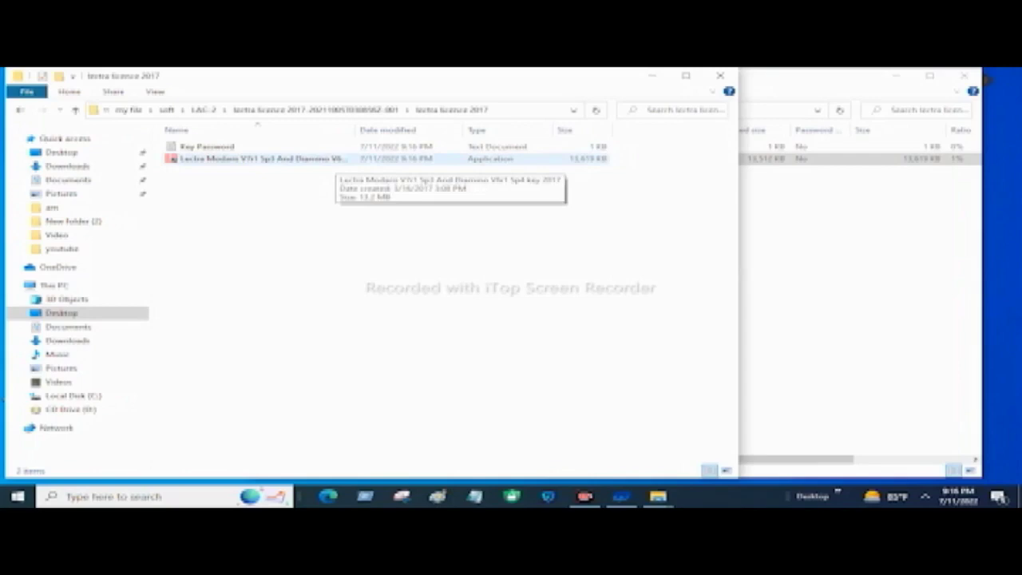
double_click(327, 158)
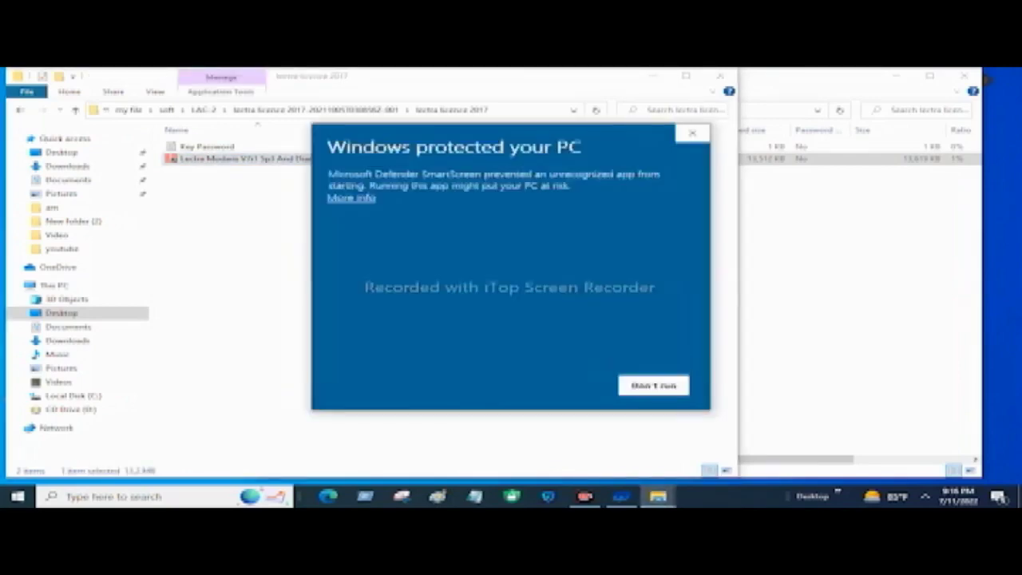
key(Escape)
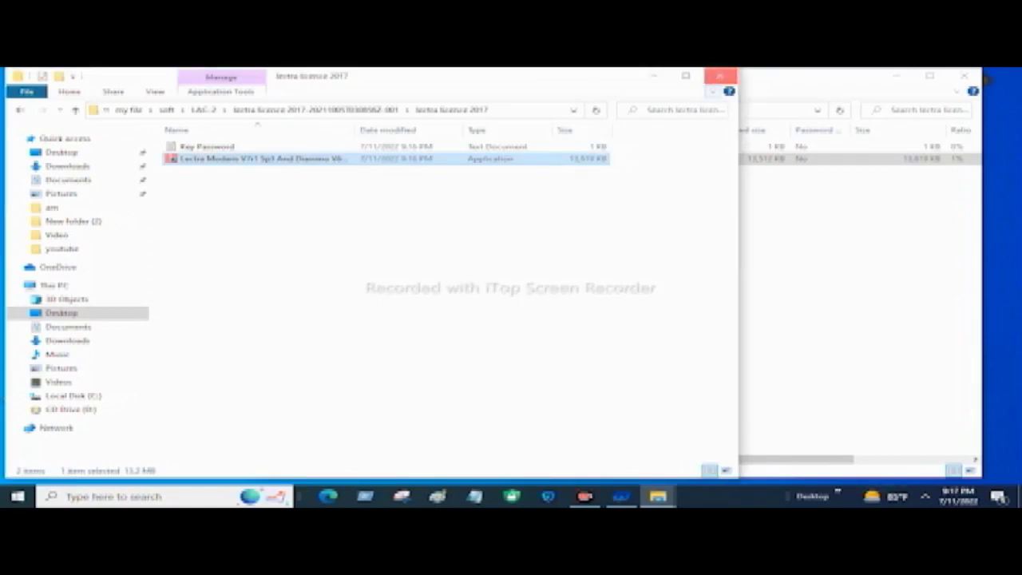
click(721, 75)
click(964, 75)
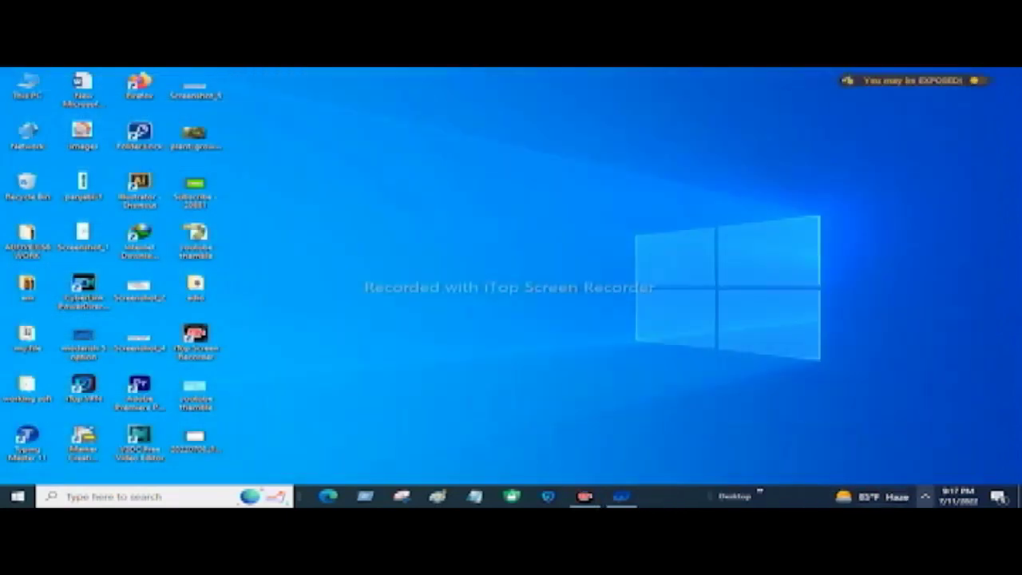
click(924, 496)
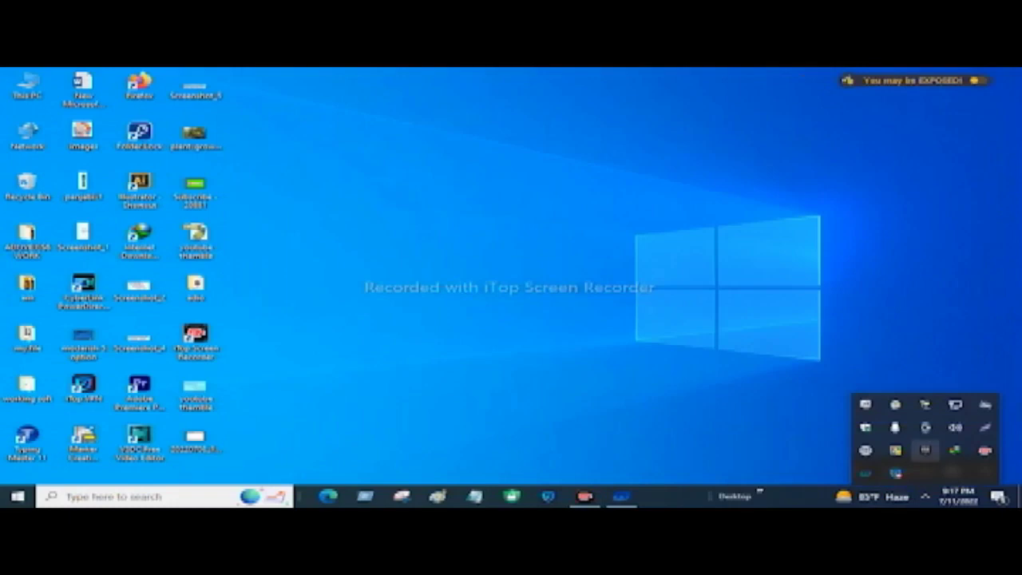
click(925, 496)
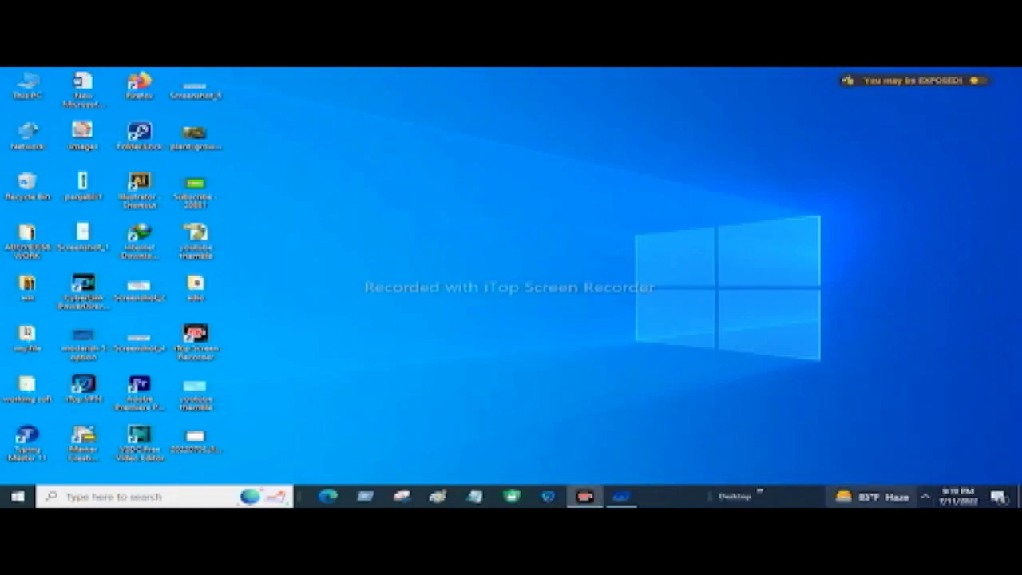
Step: Disable Internet Protocol Version 4 (TCP/IPv4) for the Ethernet adapter and close the network settings windows
click(924, 495)
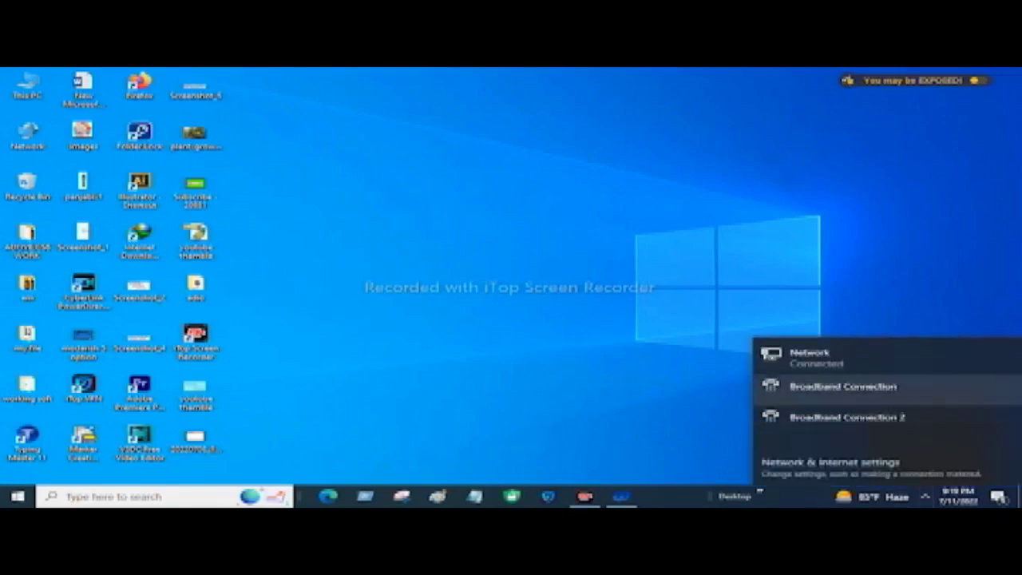
click(808, 357)
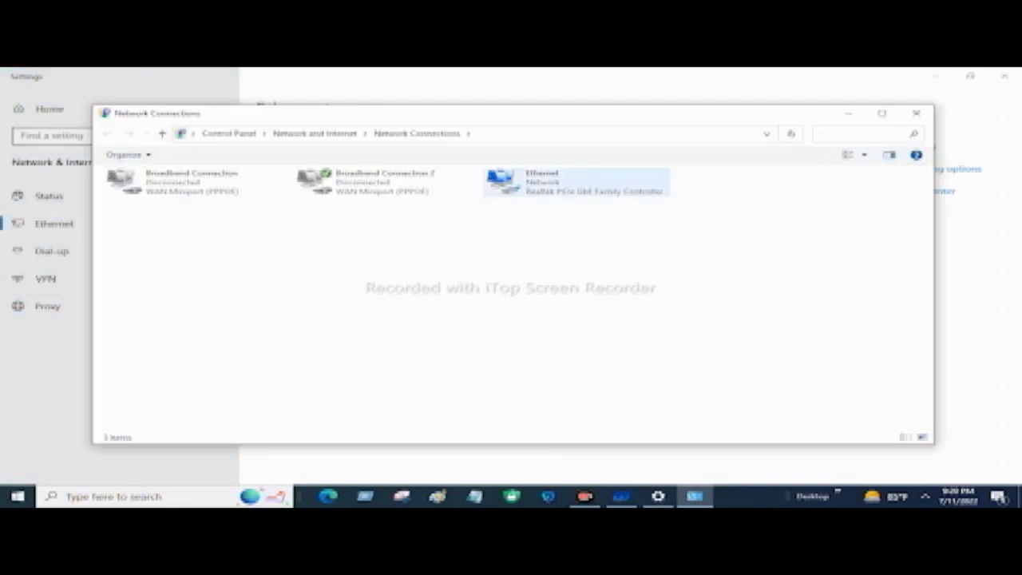
double_click(543, 182)
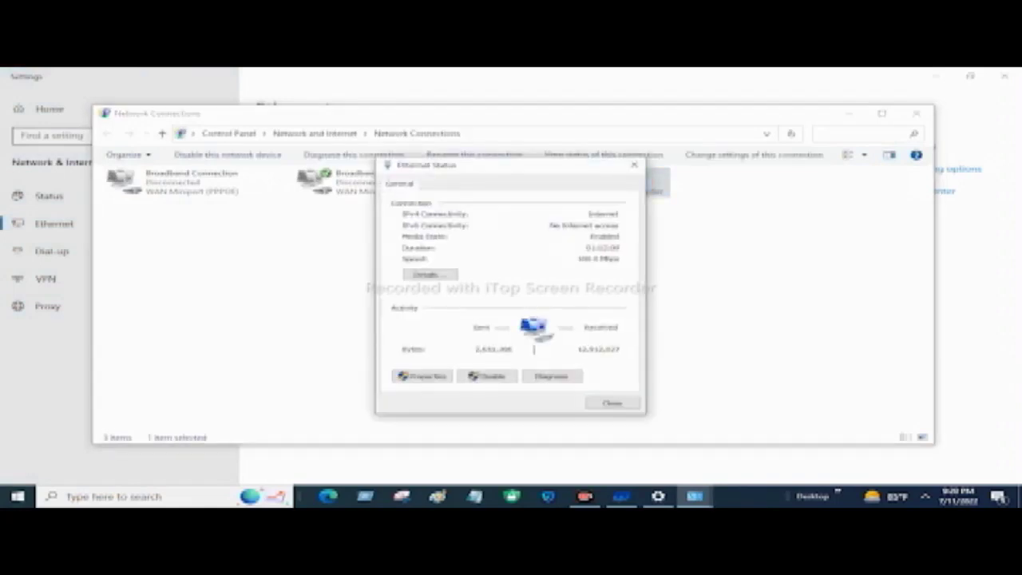
click(423, 375)
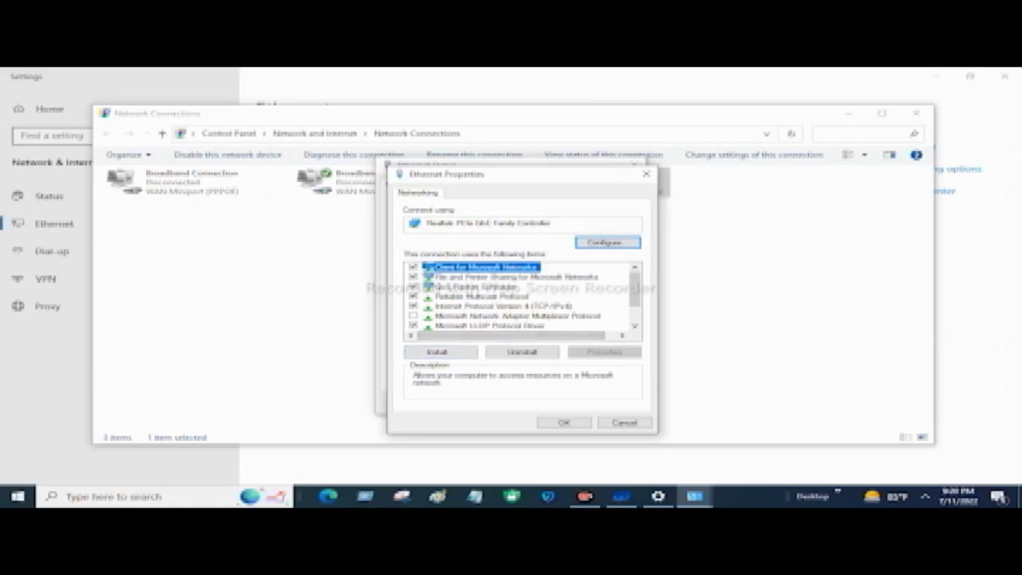
click(503, 306)
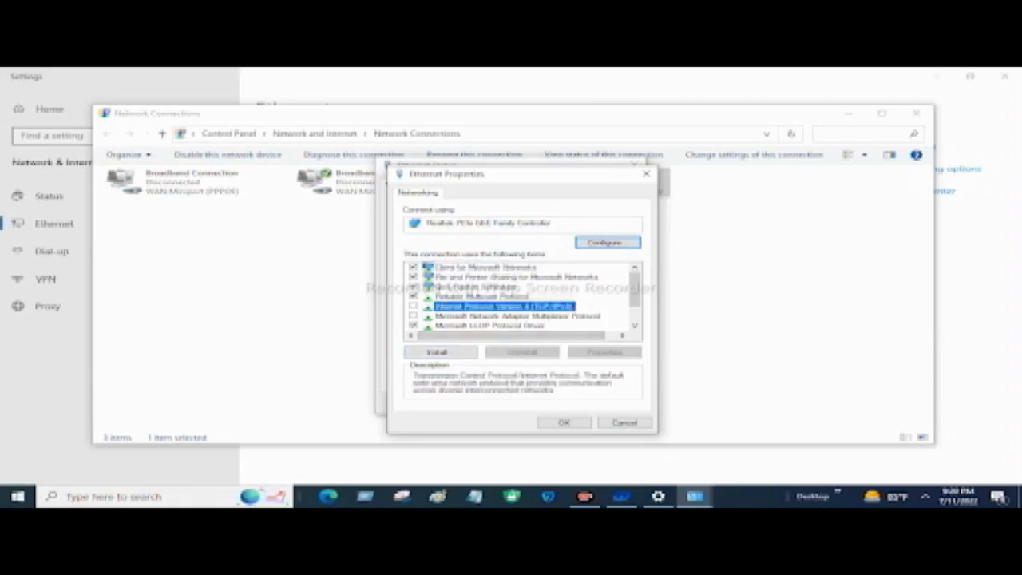
click(564, 423)
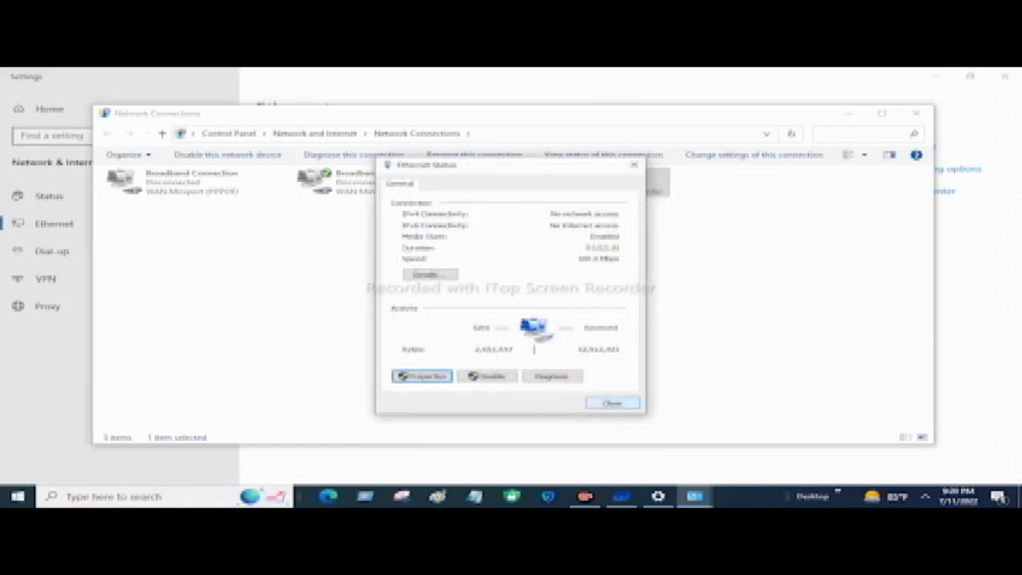
click(611, 403)
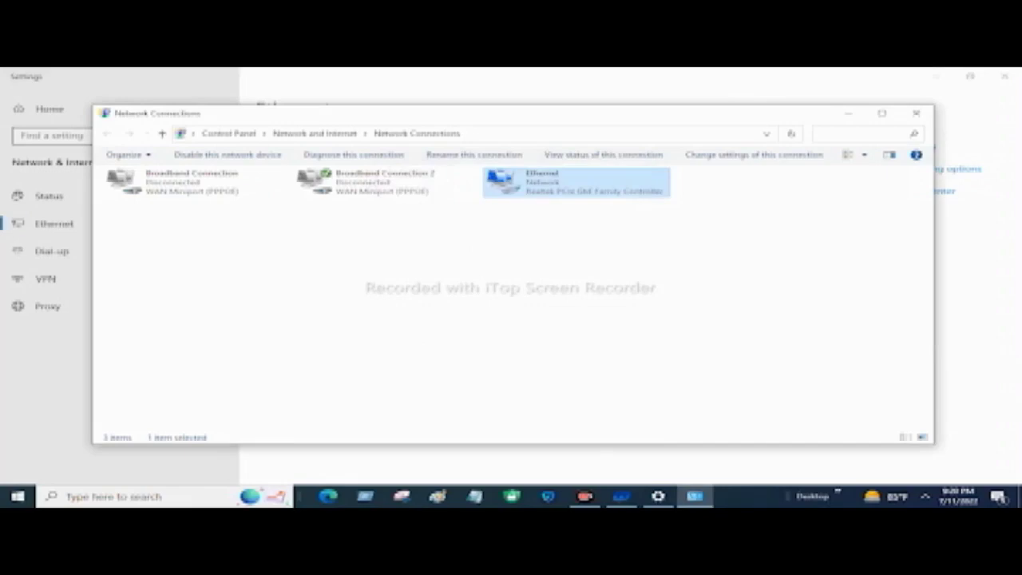
click(915, 113)
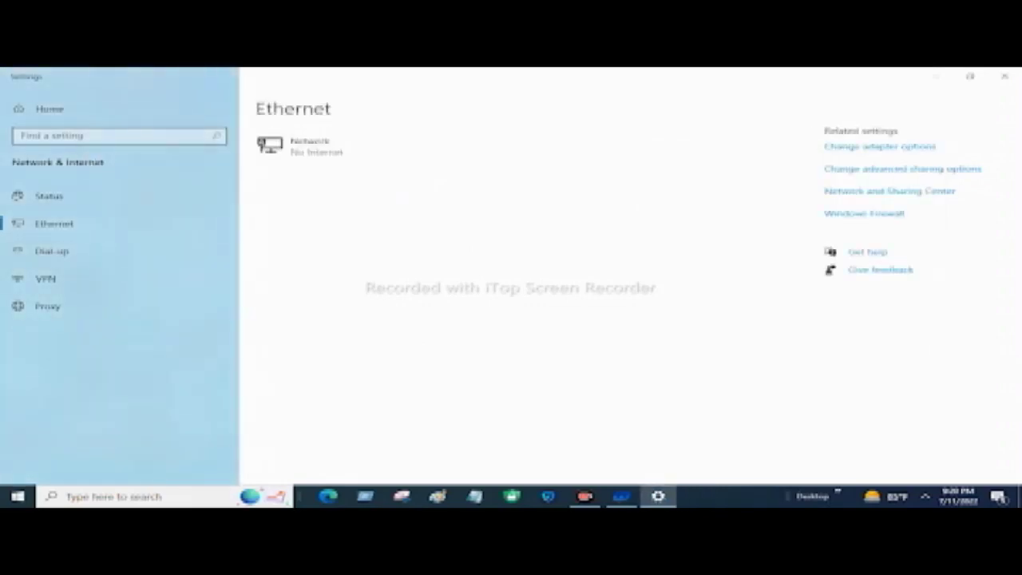
click(1004, 76)
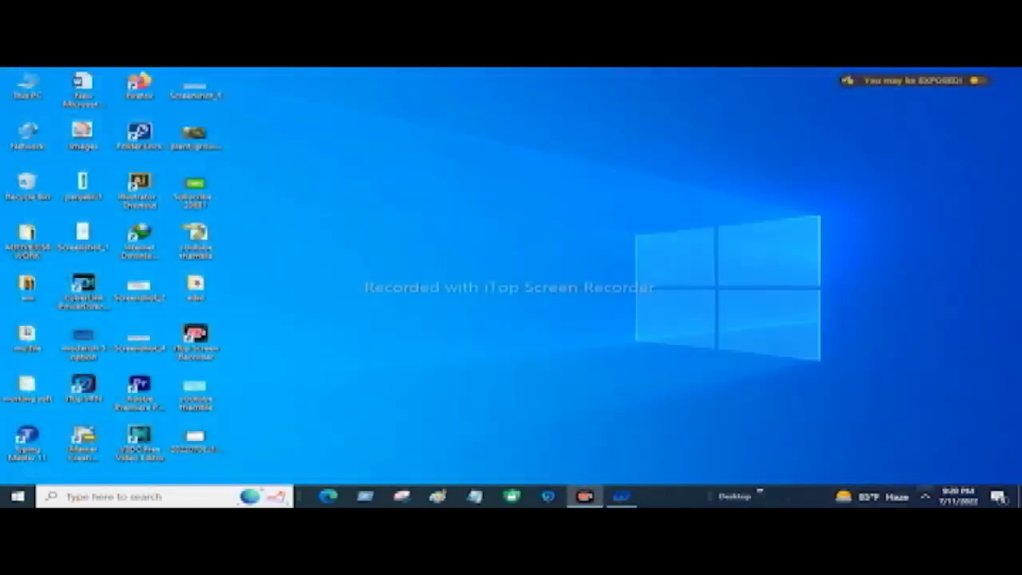
Step: Open Firewall & network protection in Windows Security and turn off Microsoft Defender Firewall for the domain network
click(925, 495)
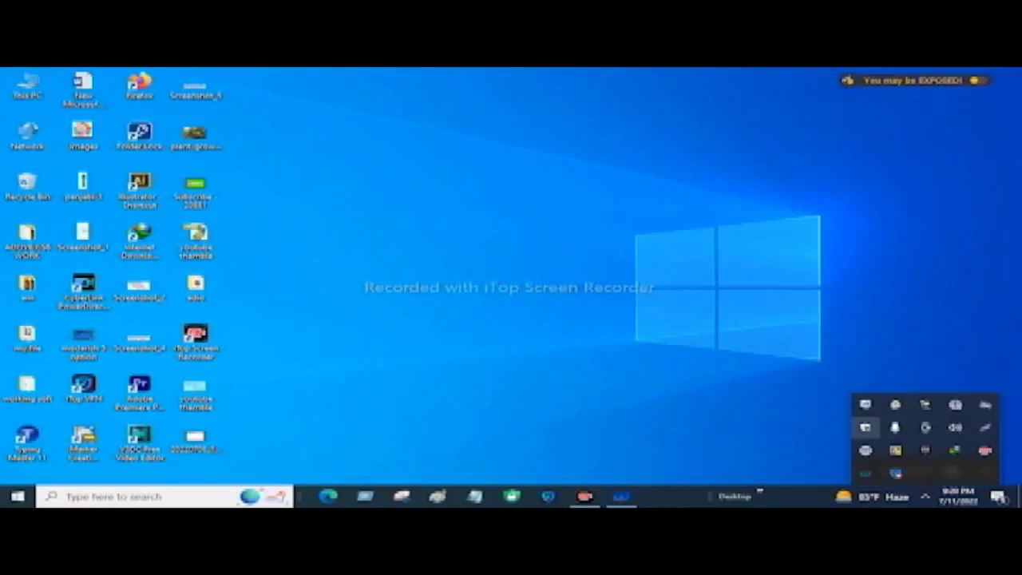
click(864, 427)
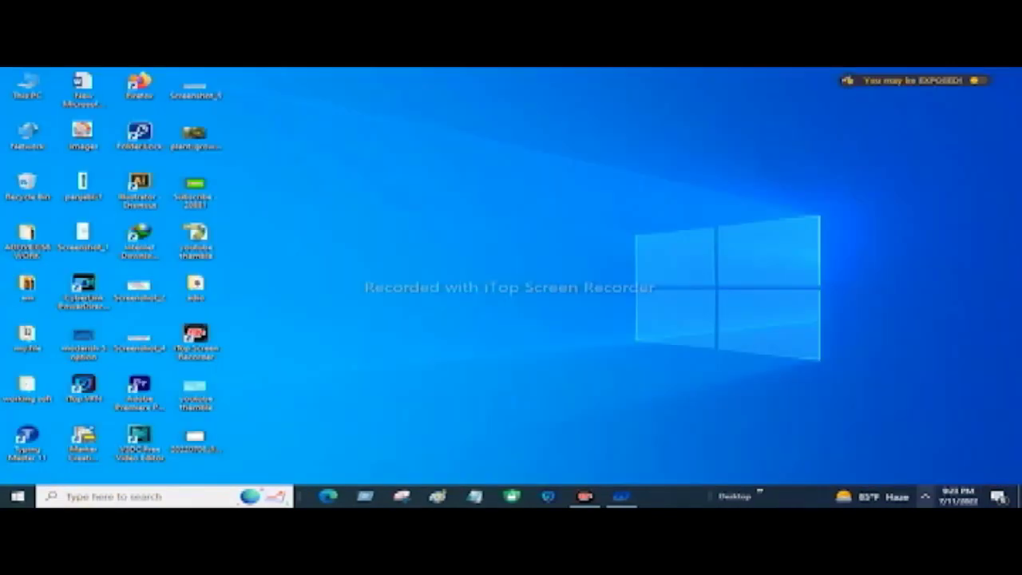
click(924, 497)
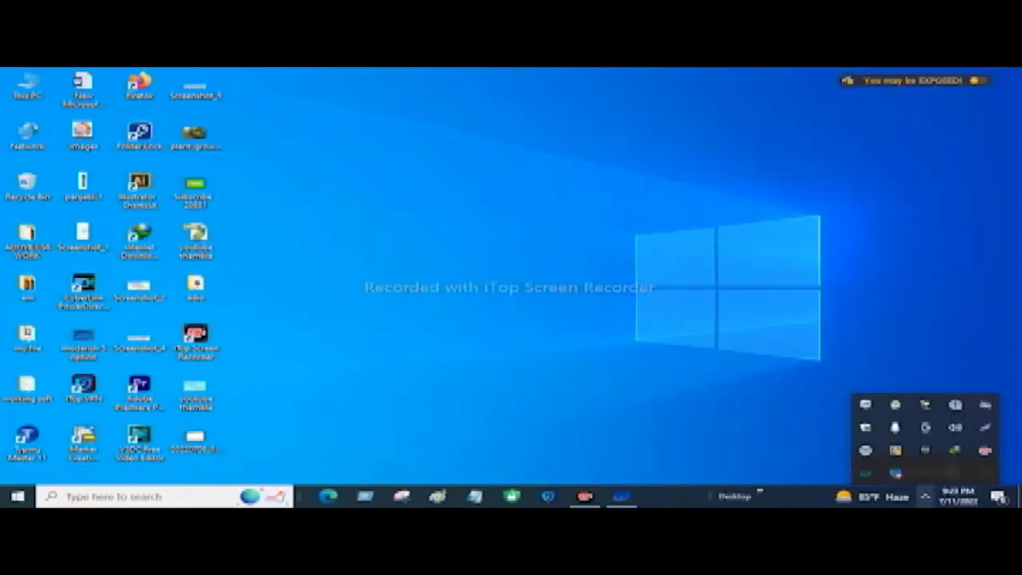
click(864, 427)
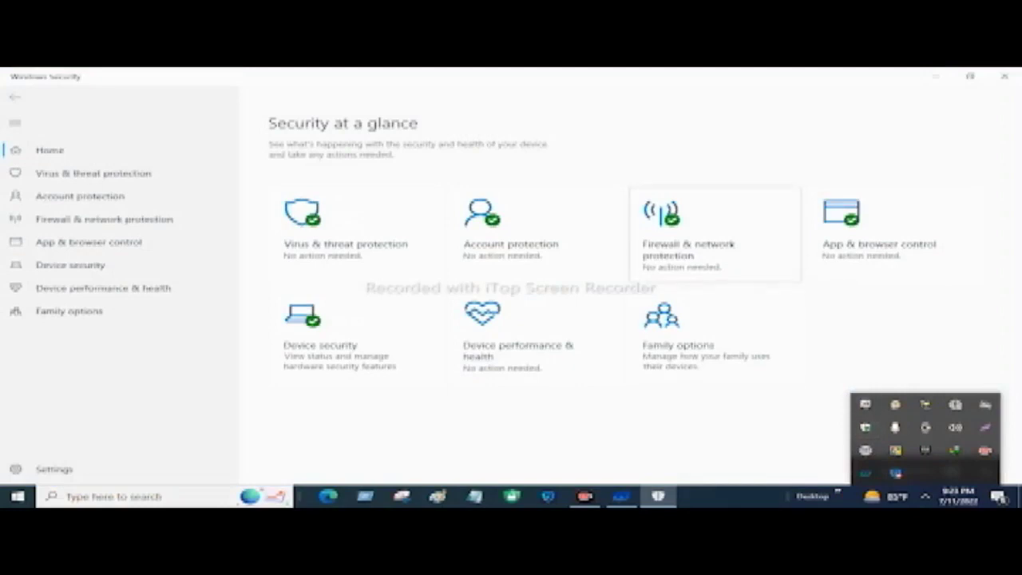
click(688, 239)
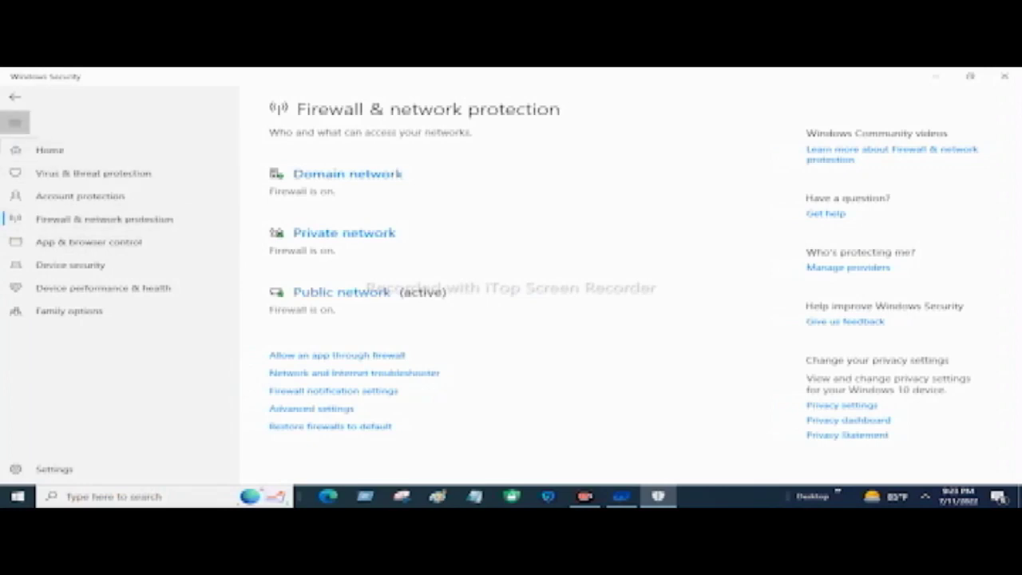
click(14, 97)
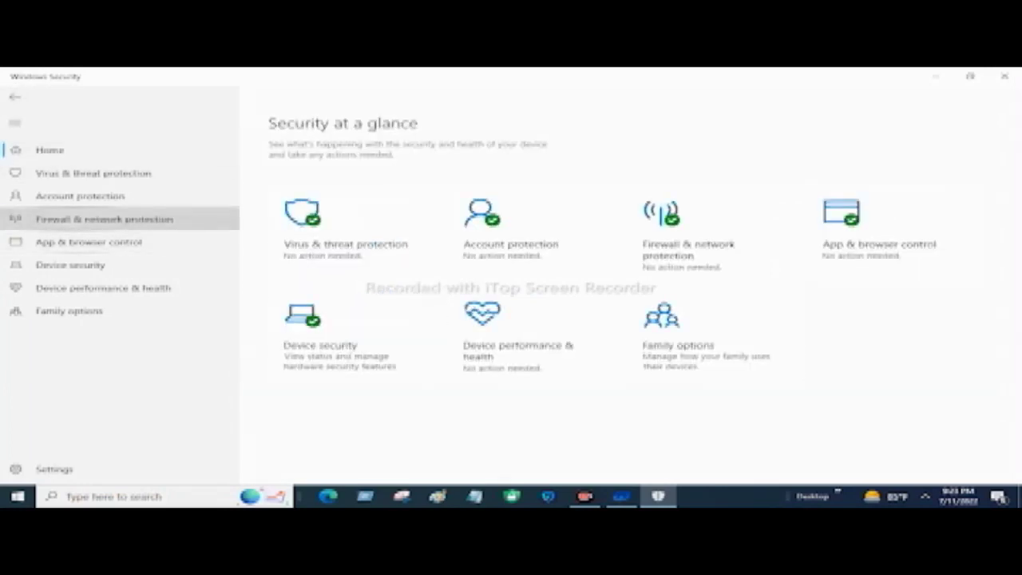
click(87, 219)
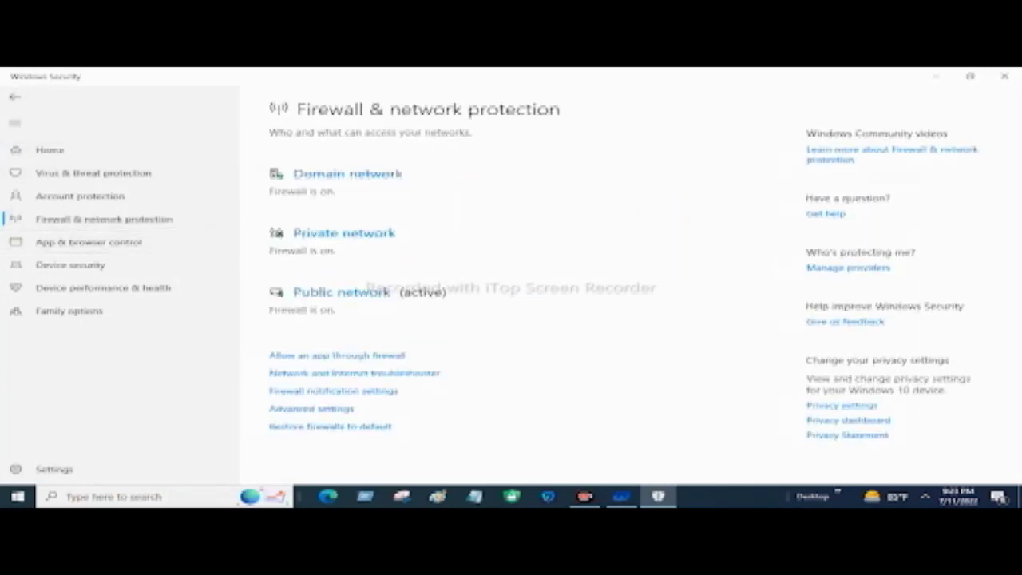
click(347, 174)
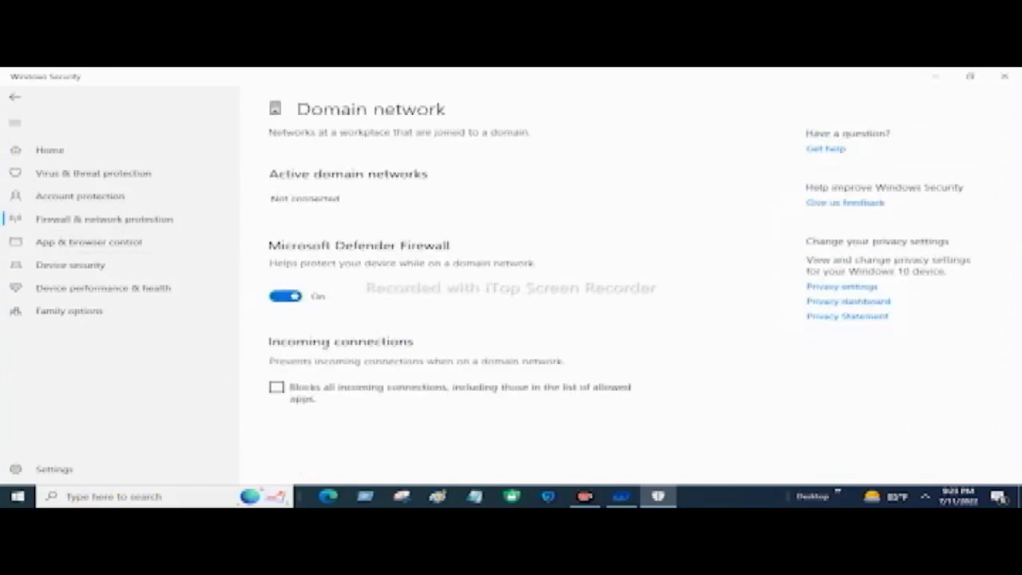
click(285, 296)
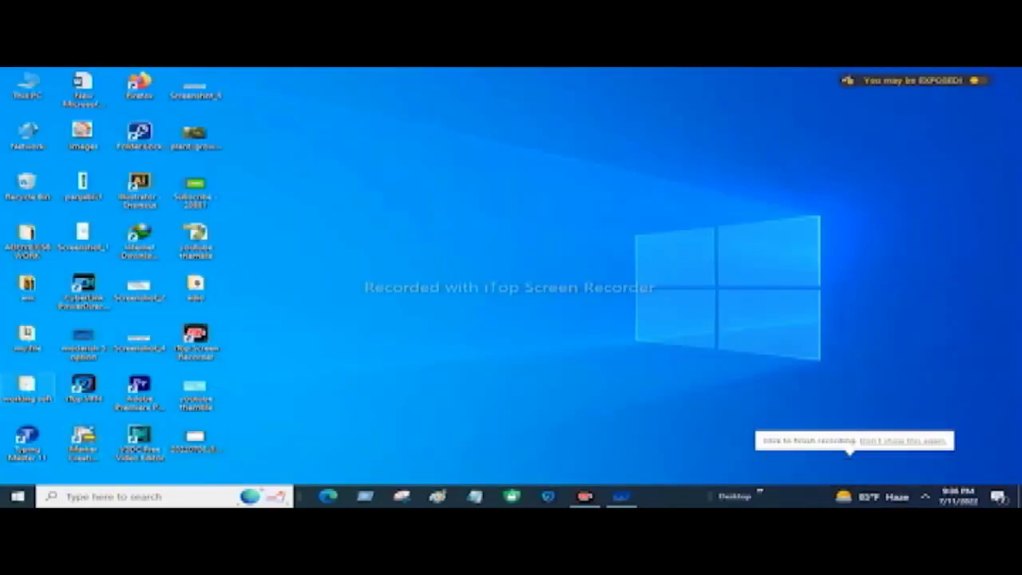
Step: Launch the gModarisV7R1 installer from the ModarisV7R1 folder in my file > soft > LAC-1
double_click(26, 334)
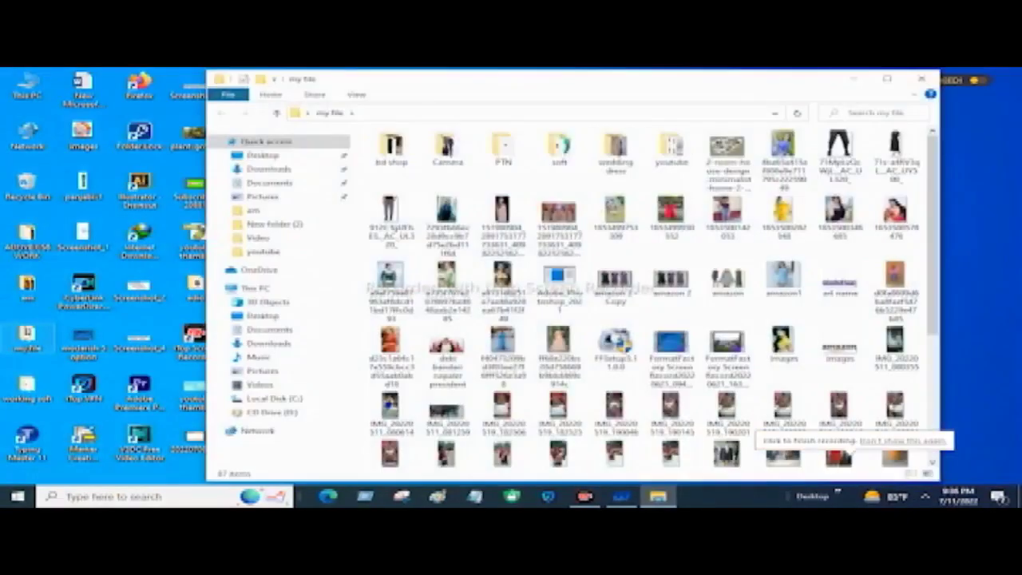
double_click(611, 151)
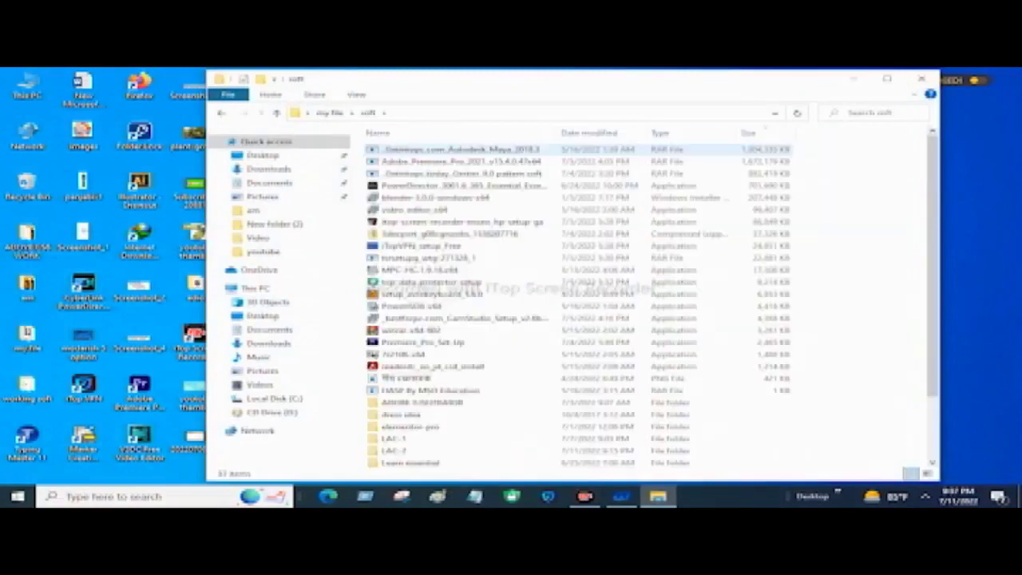
scroll(447, 415, down, 2)
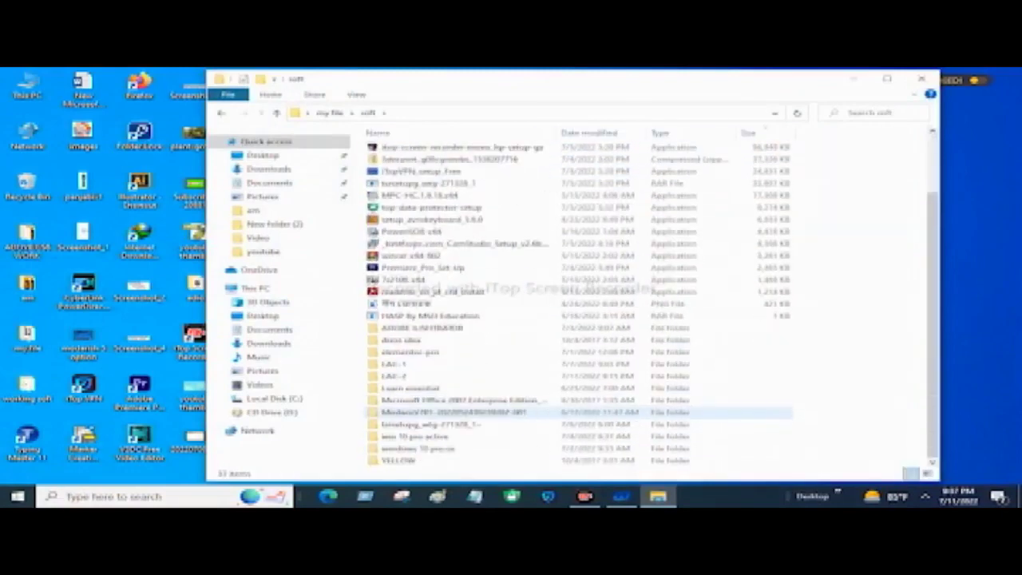
double_click(395, 365)
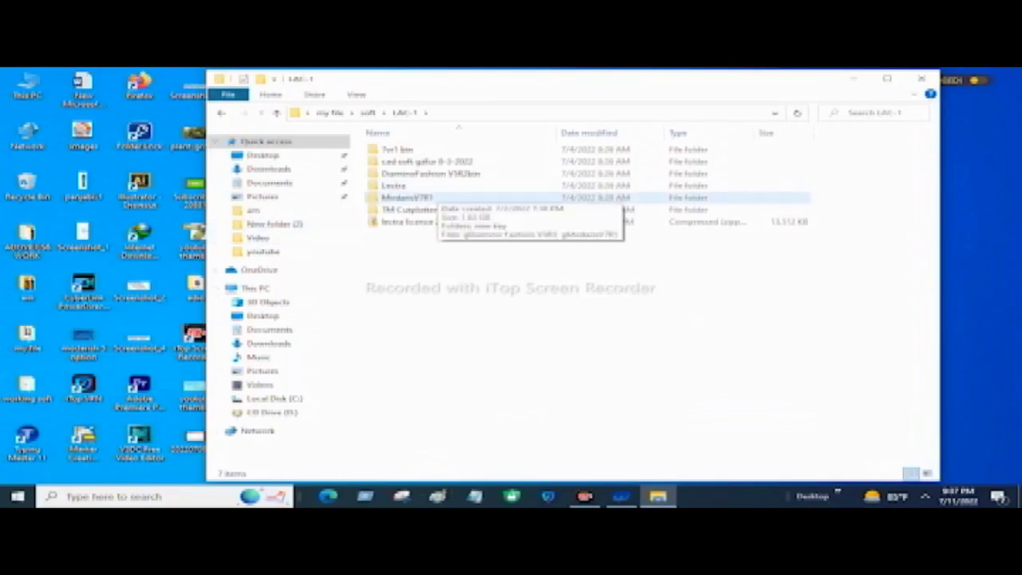
double_click(415, 197)
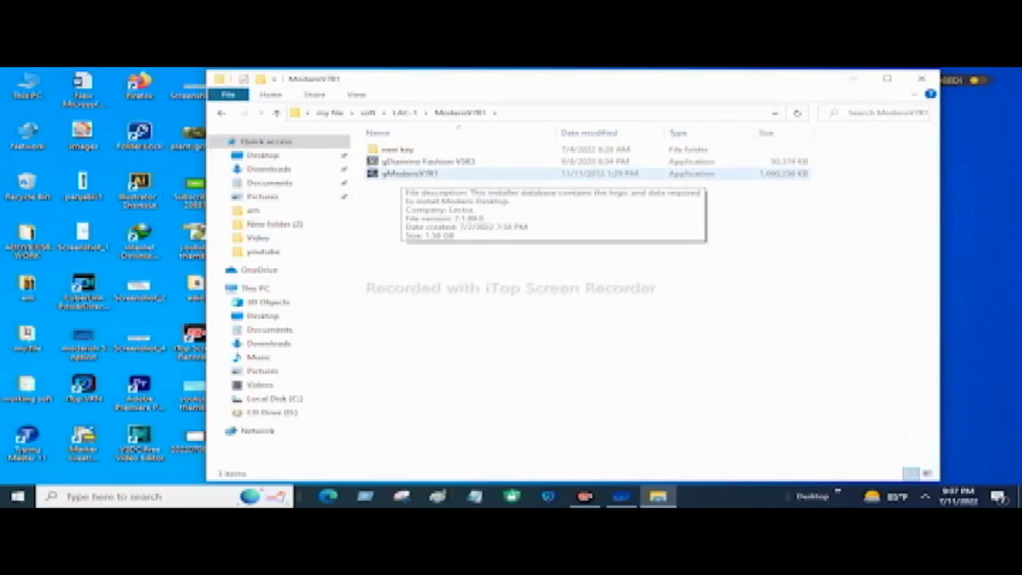
click(409, 174)
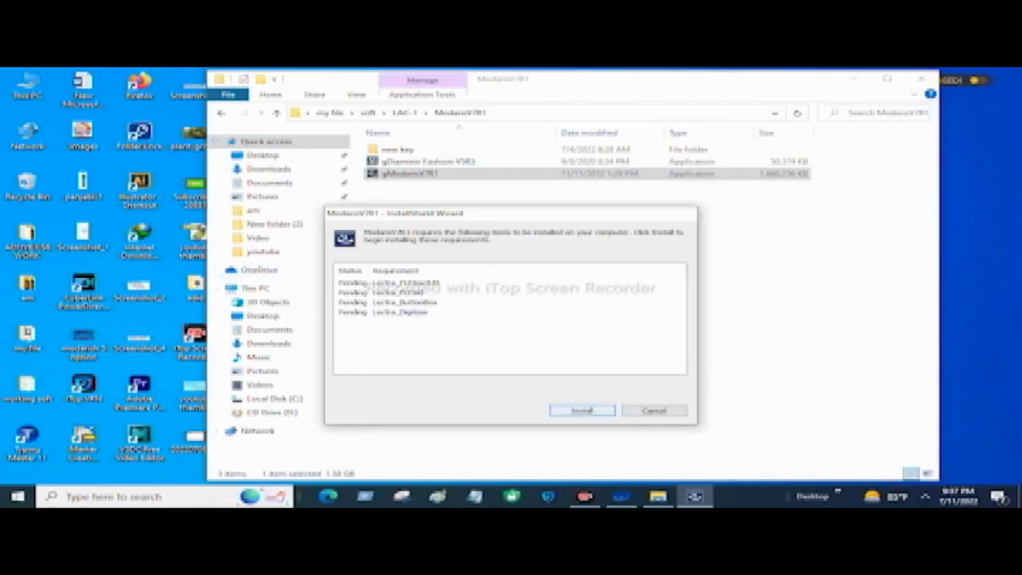
Step: Install ModarisV7R1 with its required items, accepting the license agreement, skipping license files and using the Typical setup, then finish the wizard
key(Return)
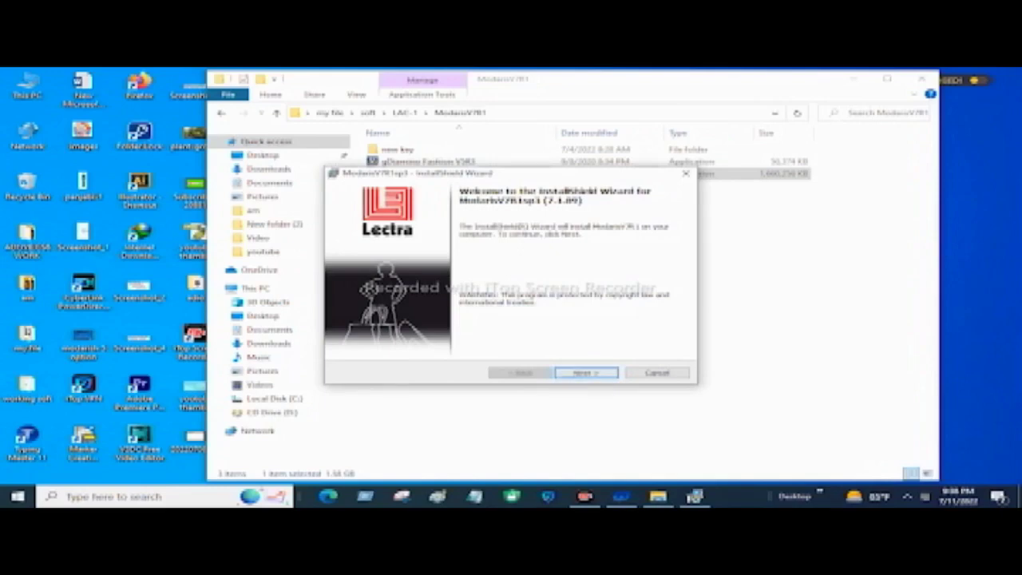
key(Return)
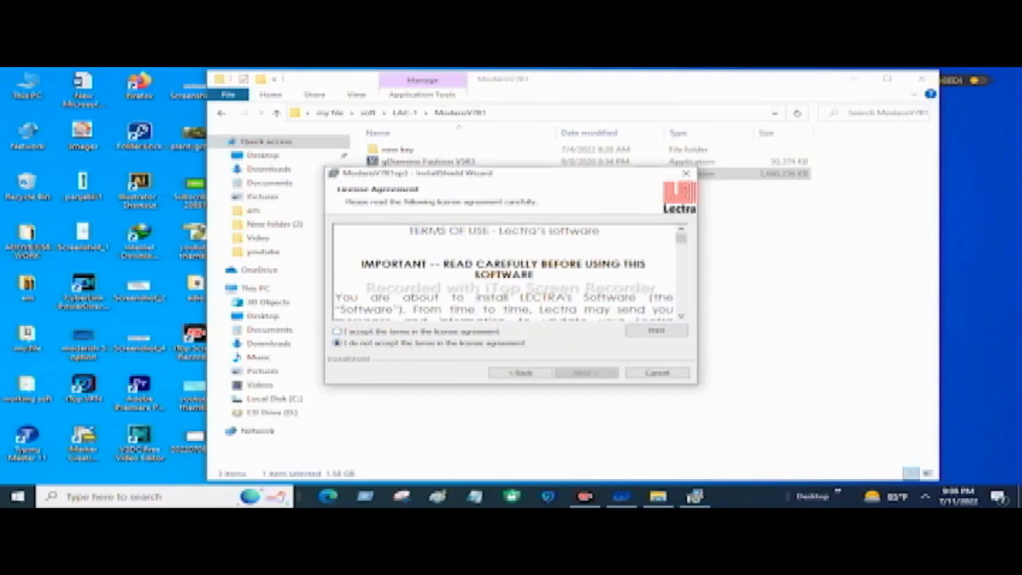
click(337, 331)
key(Return)
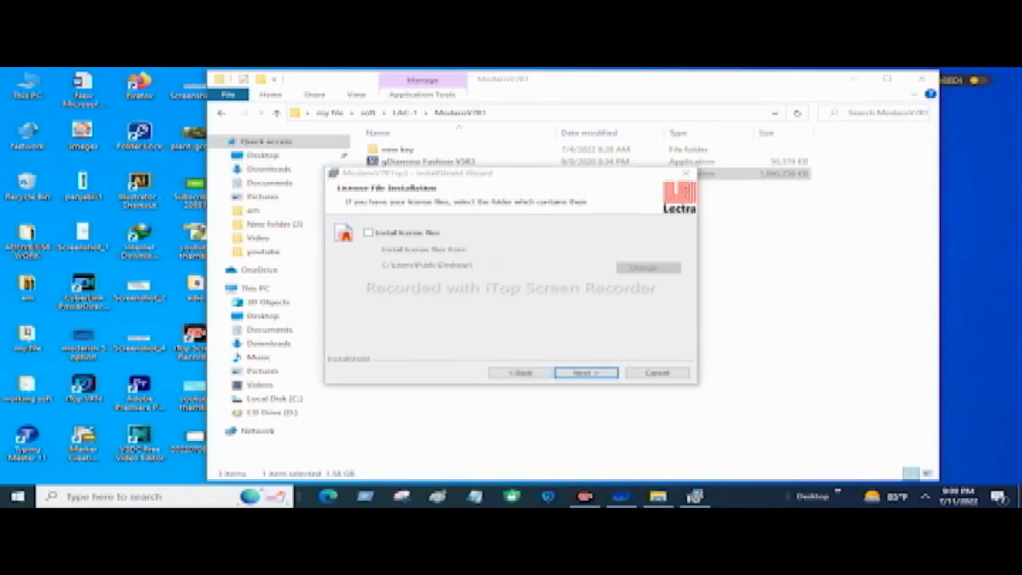
key(Return)
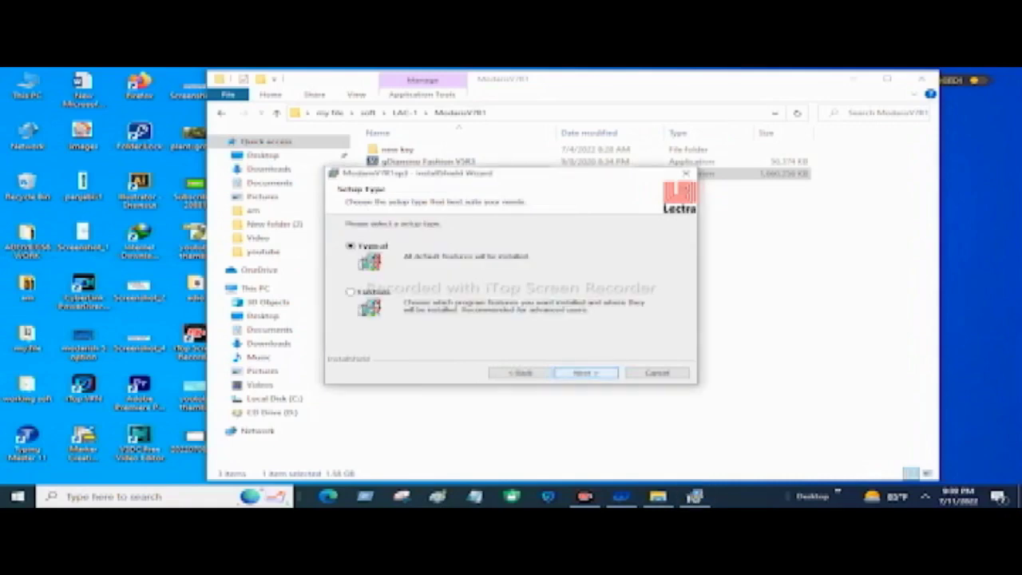
key(Return)
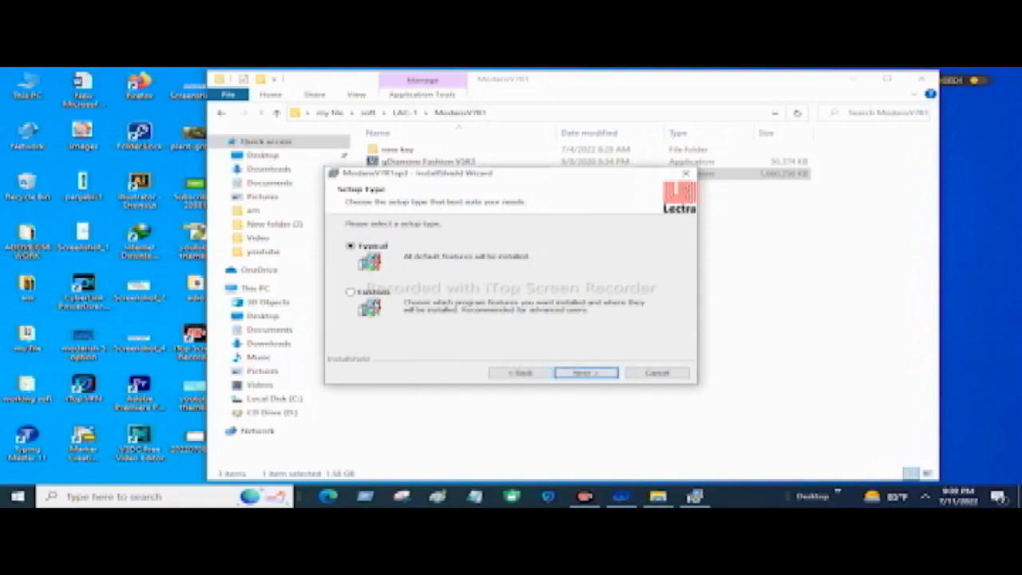
key(Return)
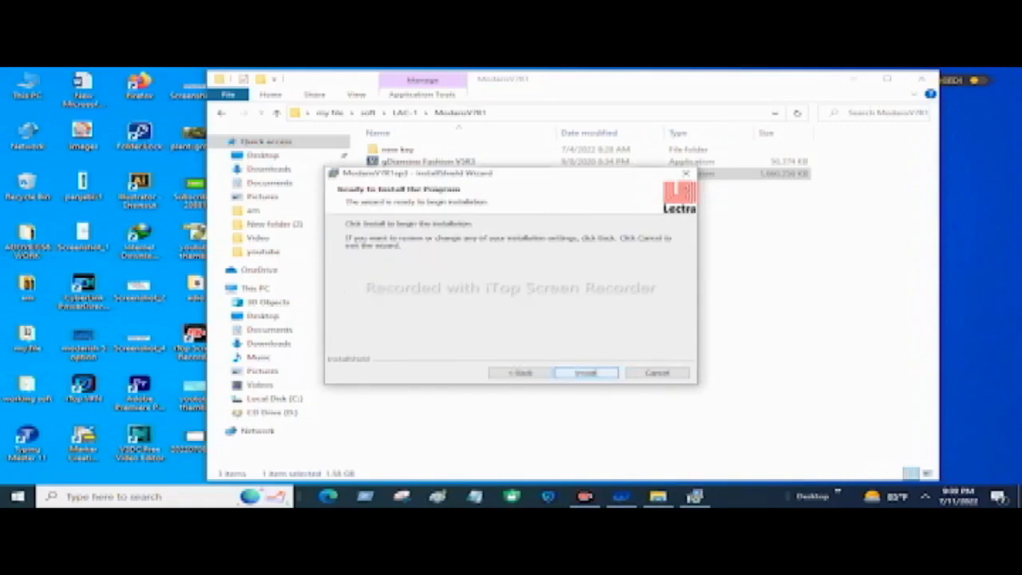
key(Return)
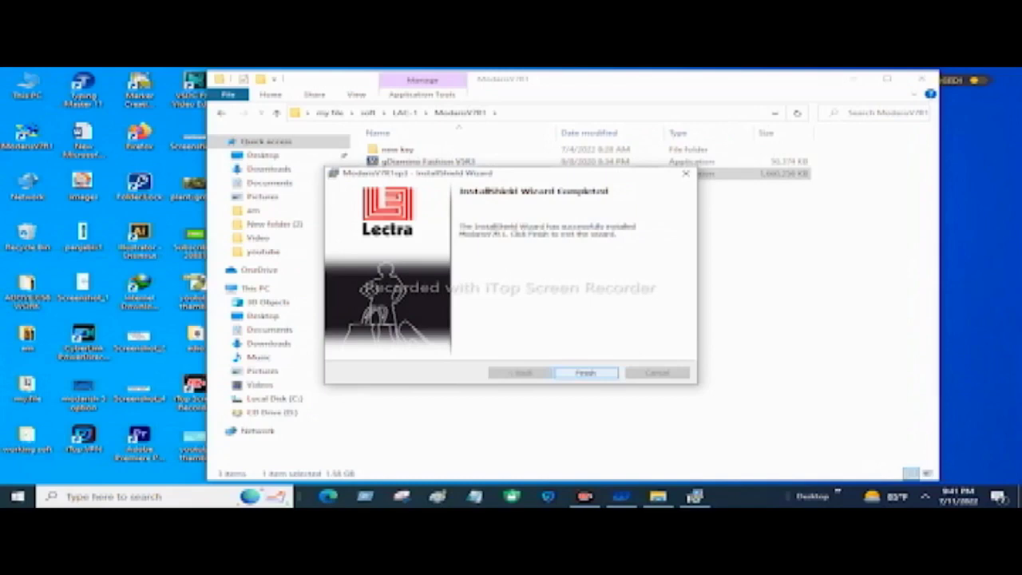
click(585, 373)
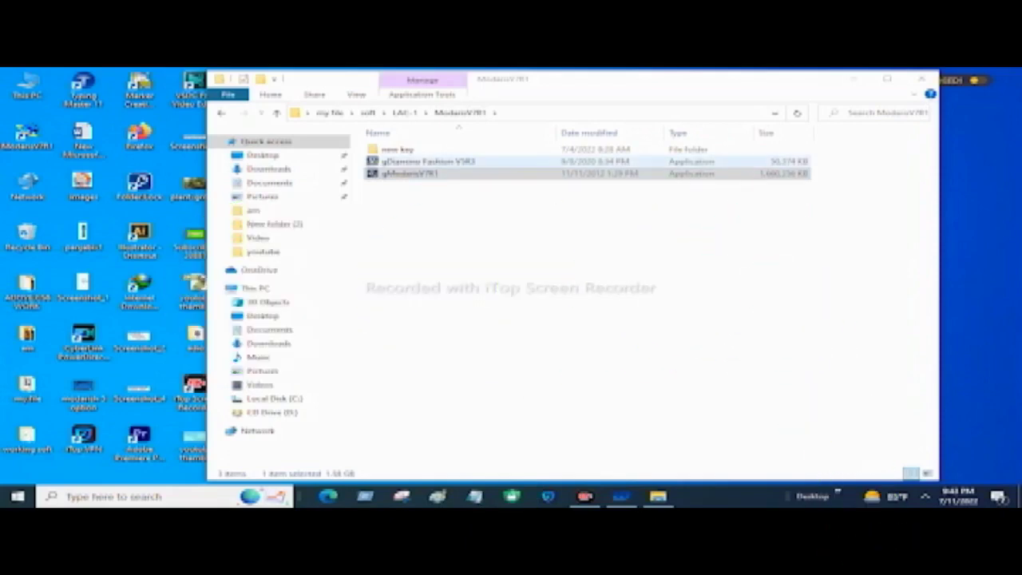
Step: Try to run the gDiamino Fashion V5R3 installer, choosing to download and install .NET Framework 3.5
click(428, 161)
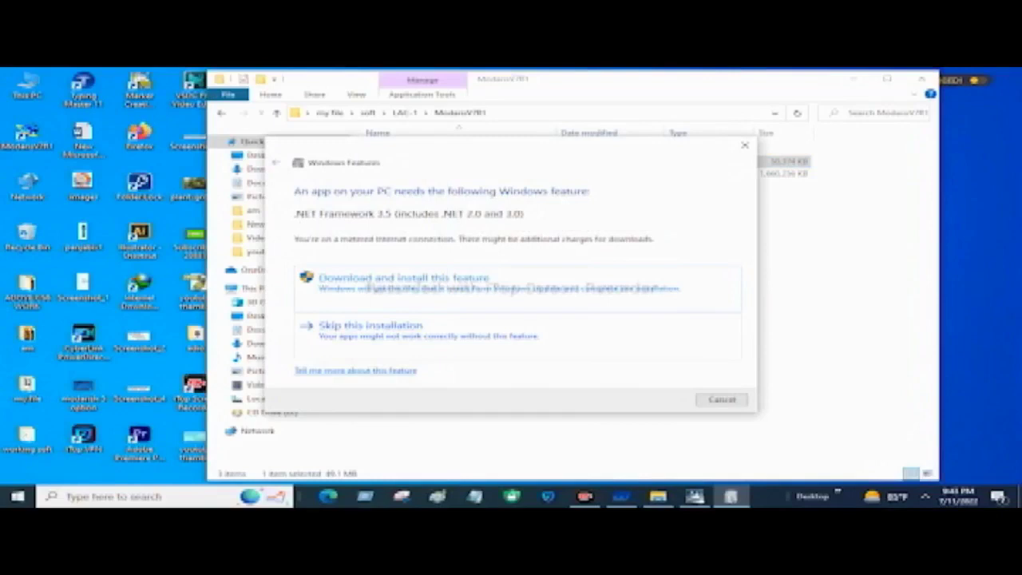
key(Return)
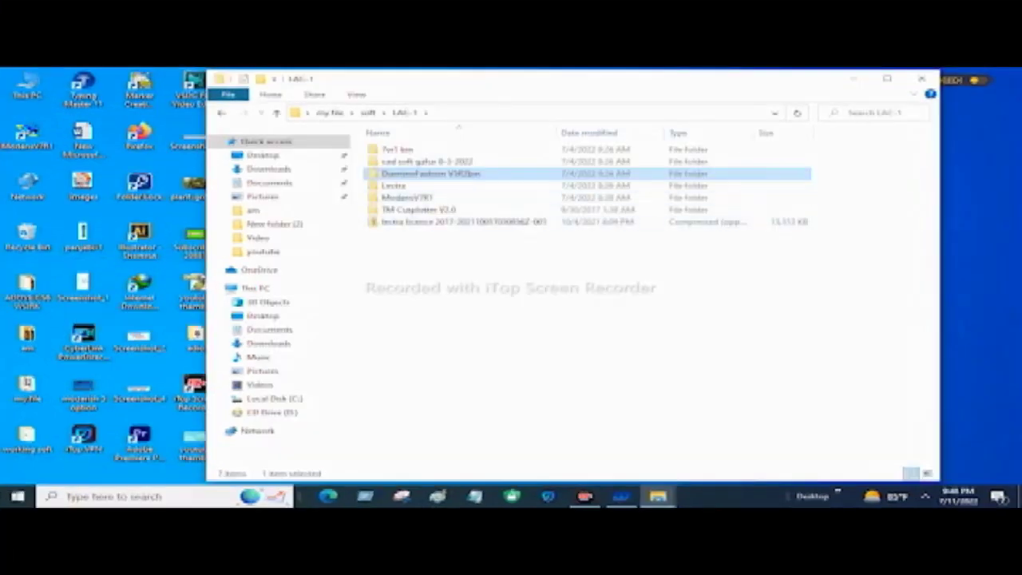
Step: Run the Diamino Fashion V5R2 installer from the DiaminoFashion V5R2bin folder, accepting the license agreement and using the Typical setup
double_click(431, 174)
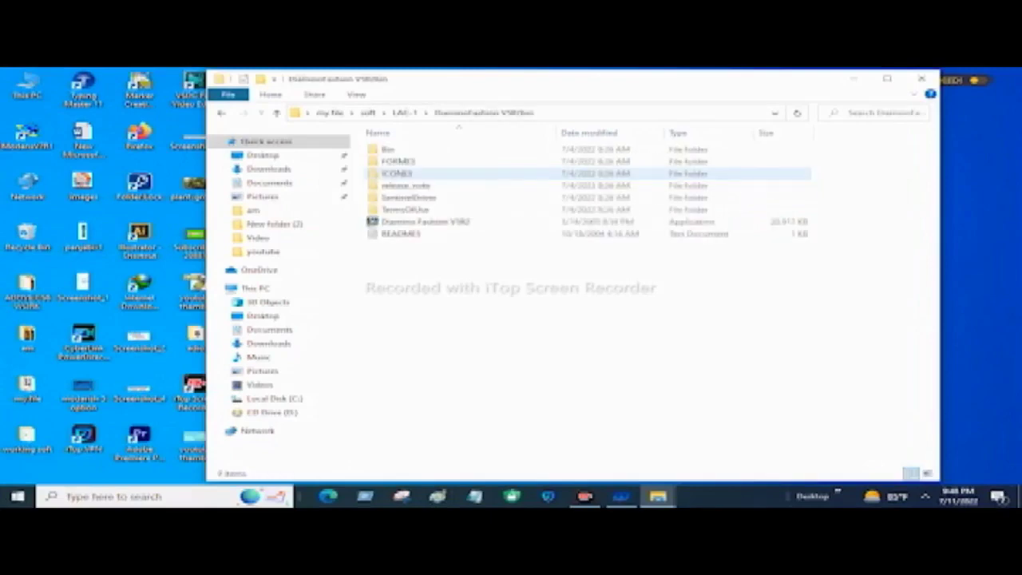
click(425, 221)
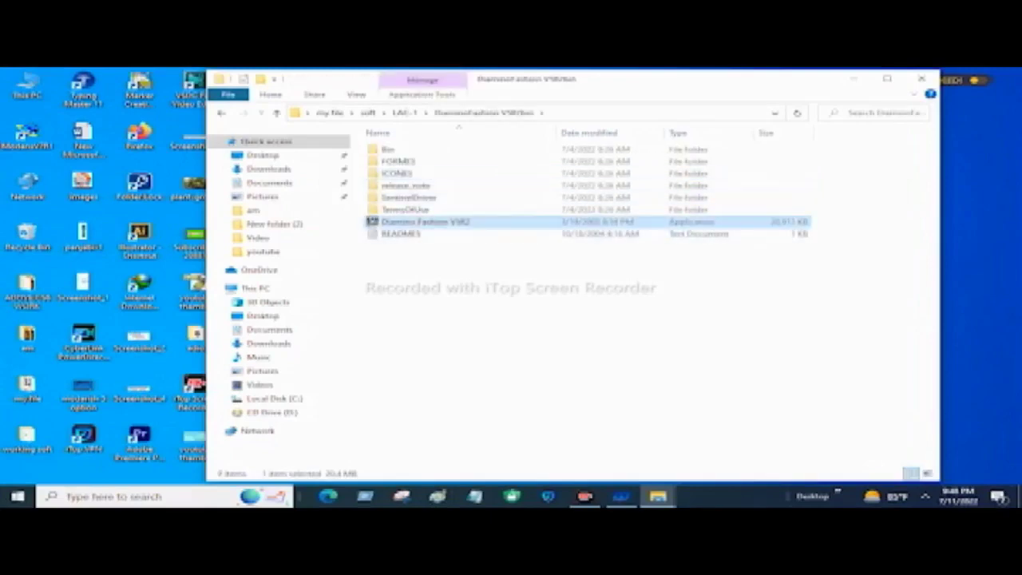
key(Return)
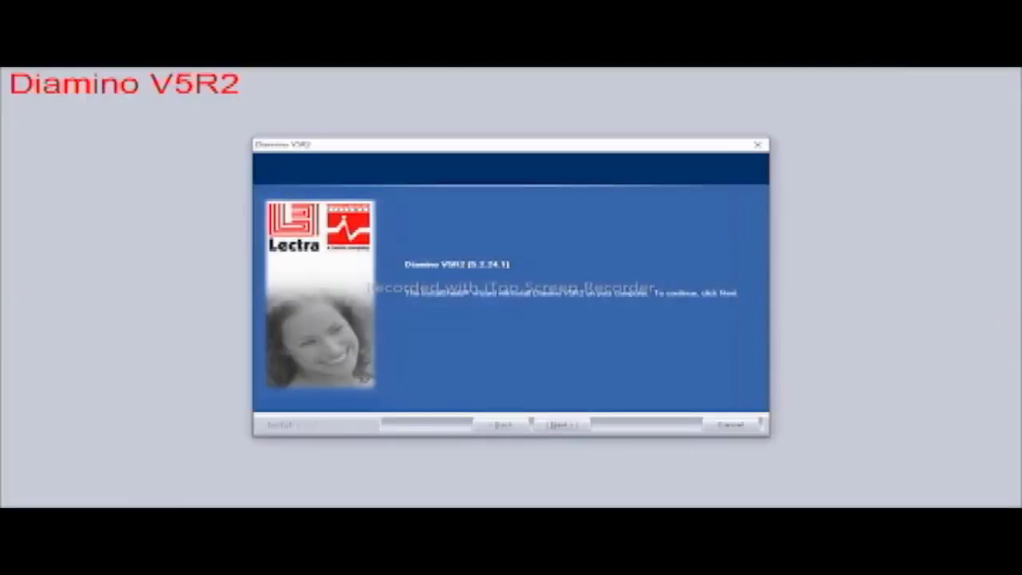
key(Return)
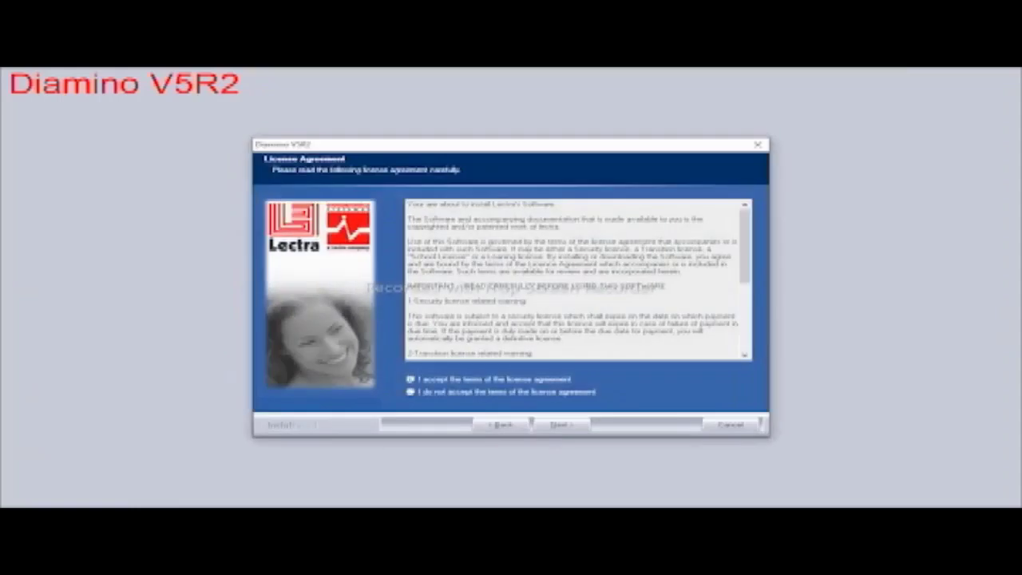
key(Return)
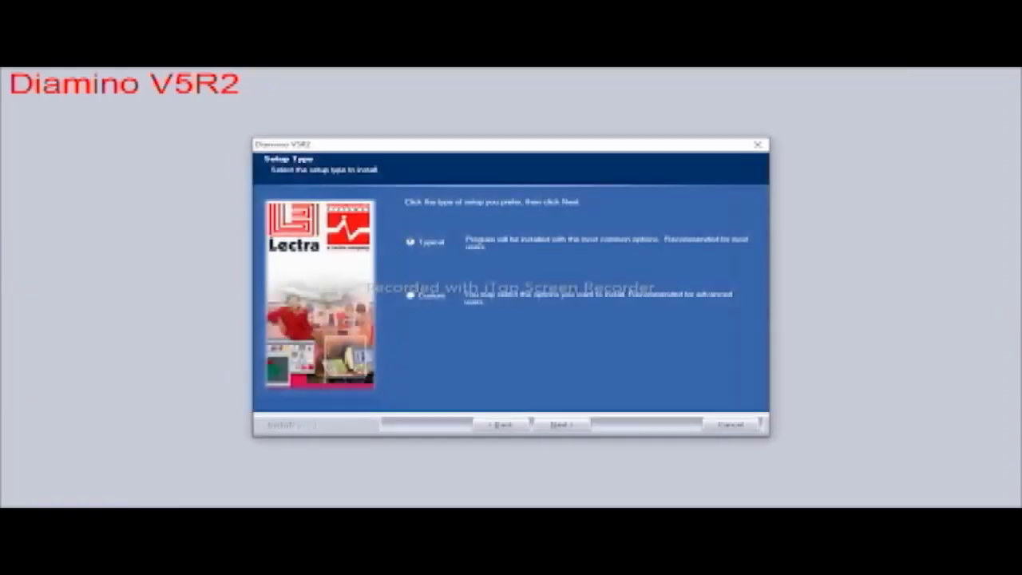
key(Return)
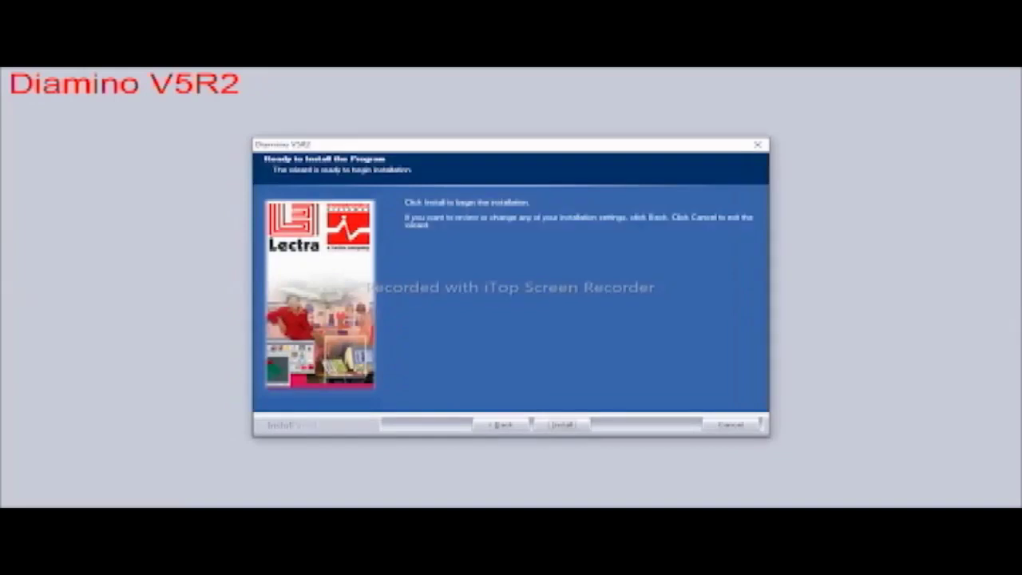
key(Return)
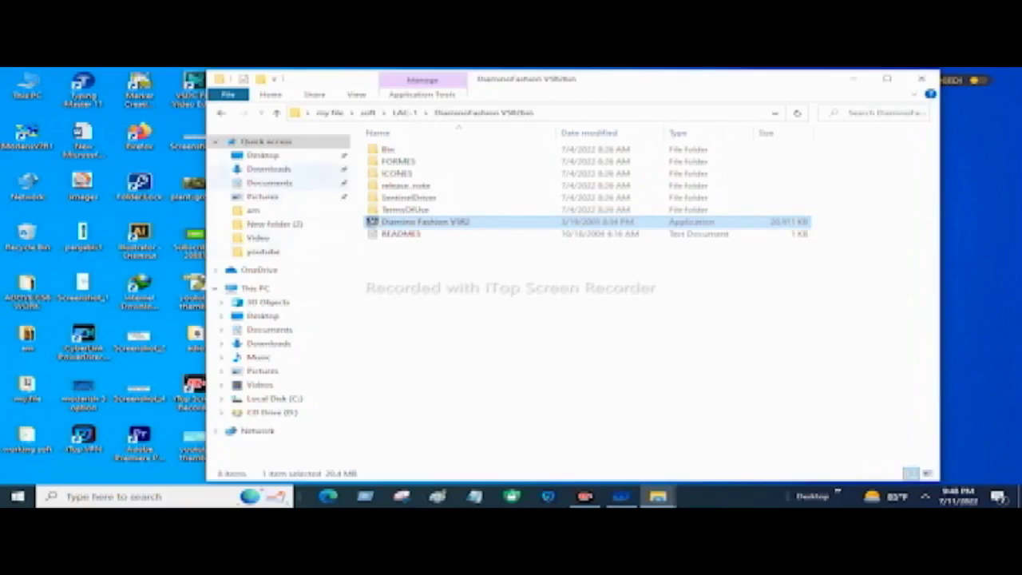
Step: Open the DiaminoFashionV6R1sp4 application in the Packages folder of the 2.DiaminoFashion_V6R1sp4 archive, under my file > soft > LAC-2
click(276, 112)
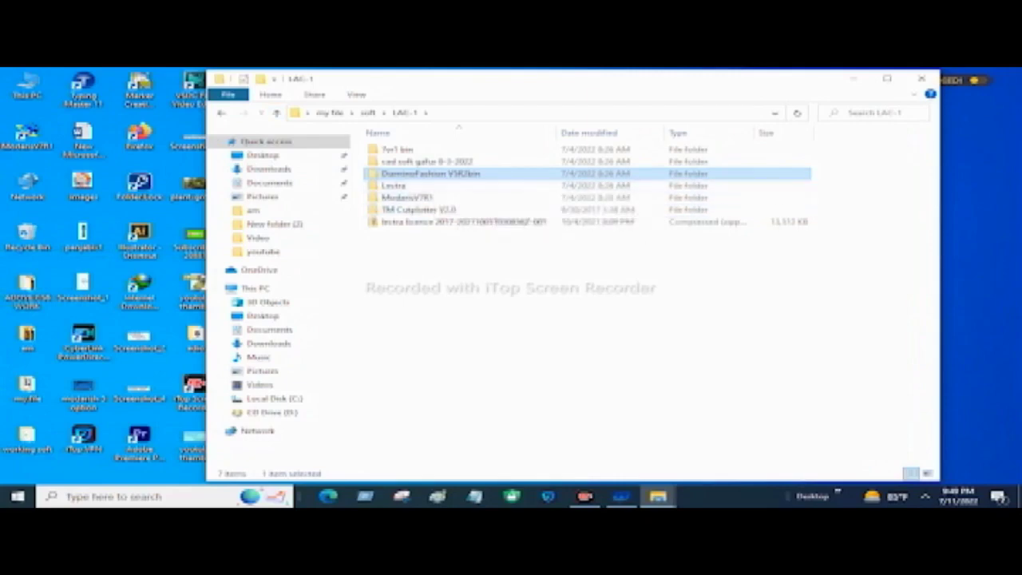
click(276, 113)
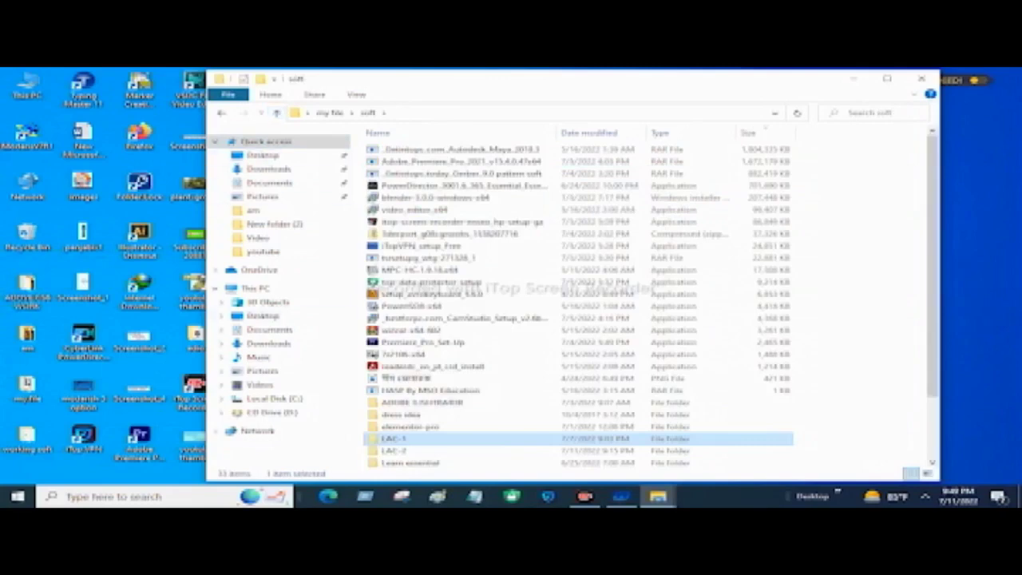
double_click(393, 450)
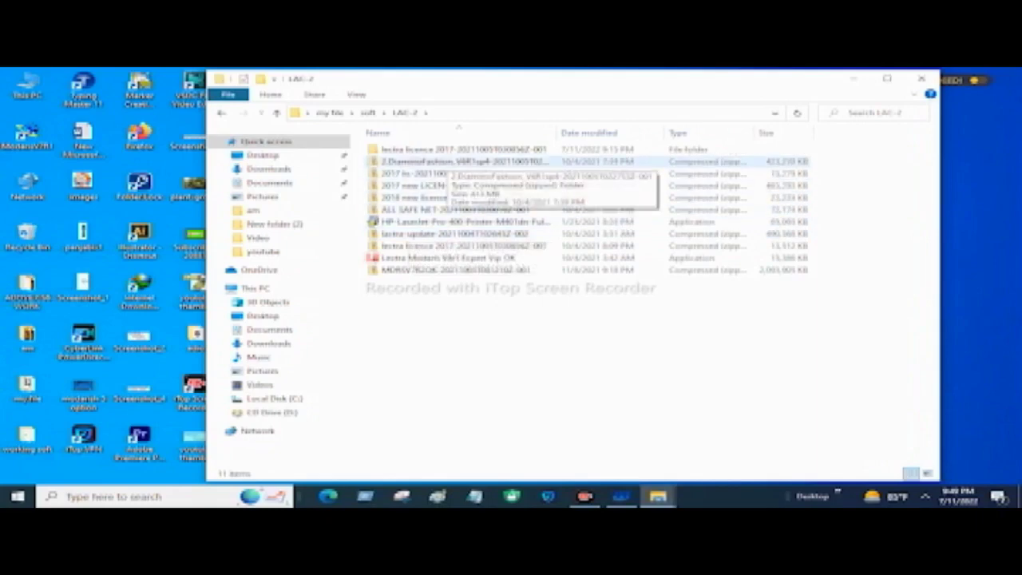
double_click(462, 162)
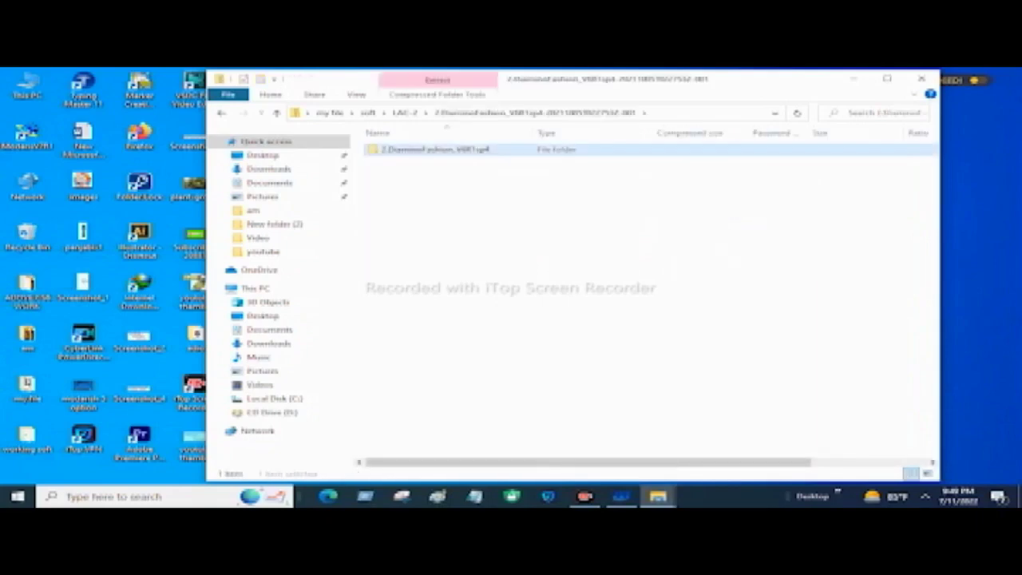
double_click(399, 150)
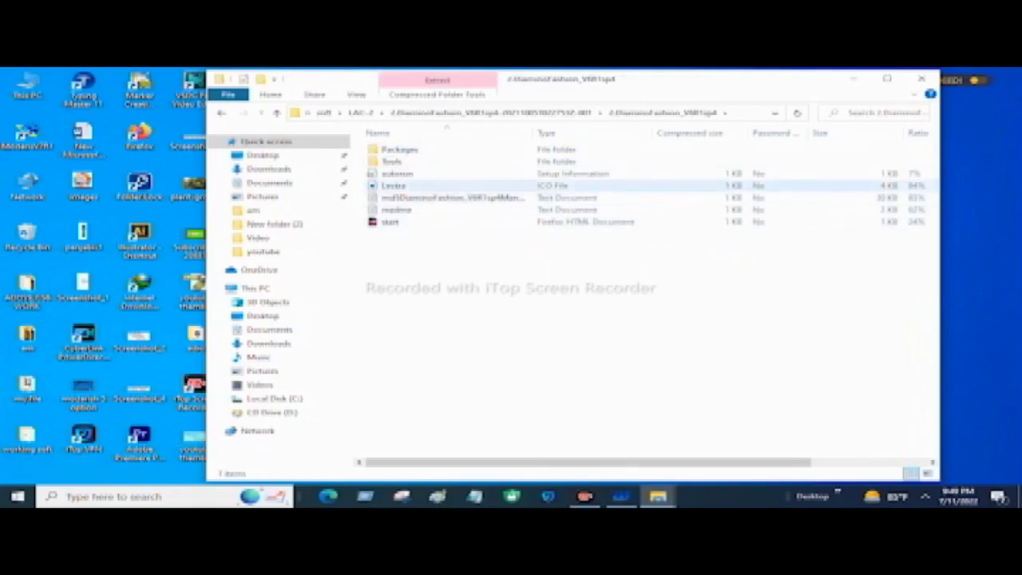
double_click(399, 150)
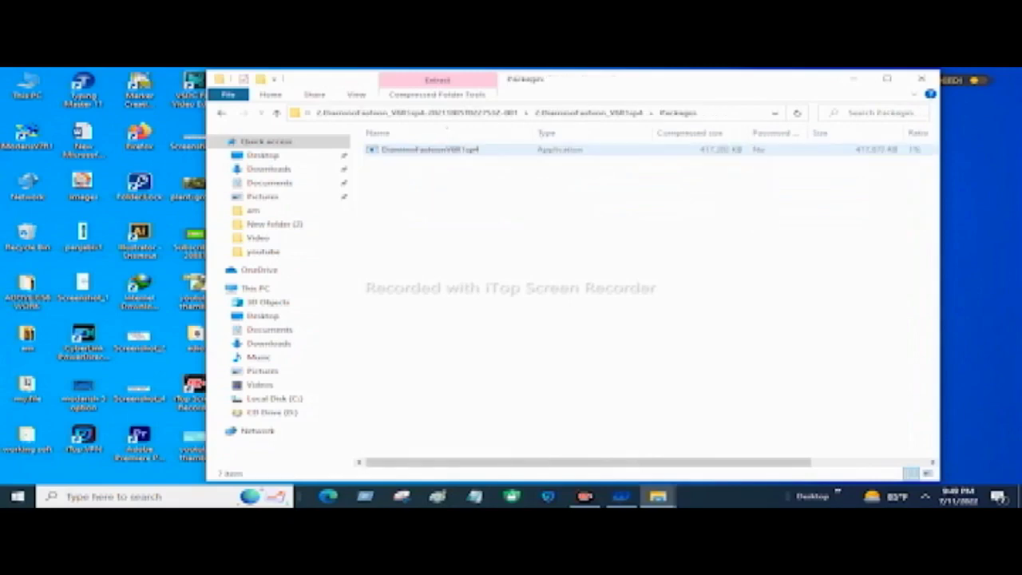
double_click(423, 149)
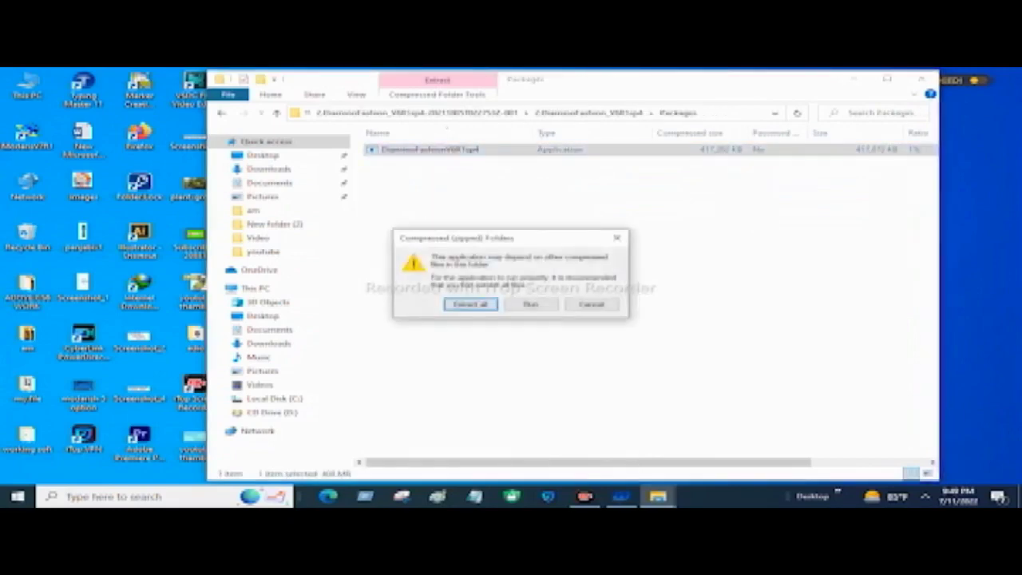
Step: Extract the whole 2.DiaminoFashion_V6R1sp4 archive to its default LAC-2 destination, replacing files with the same names
key(Return)
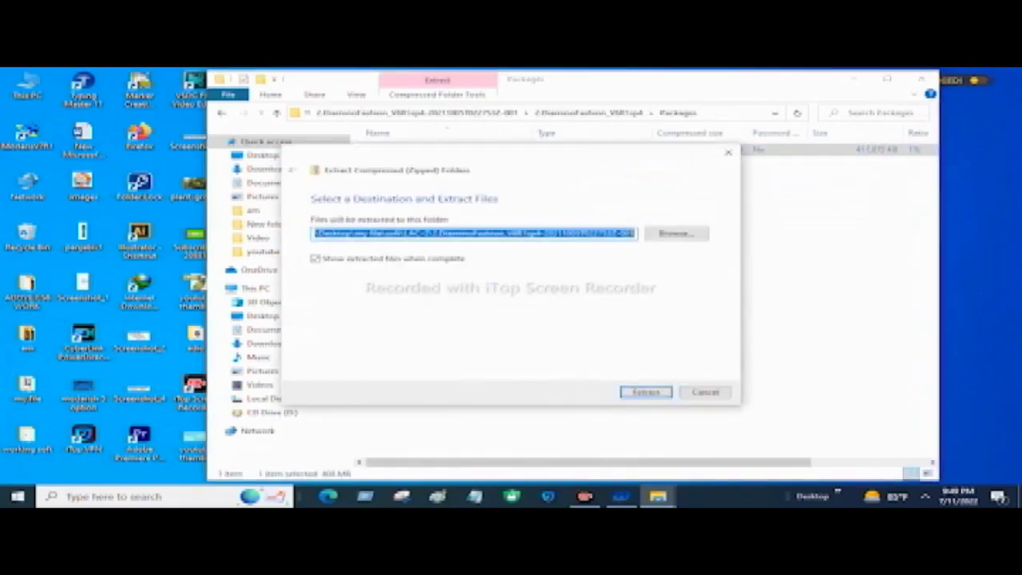
key(Return)
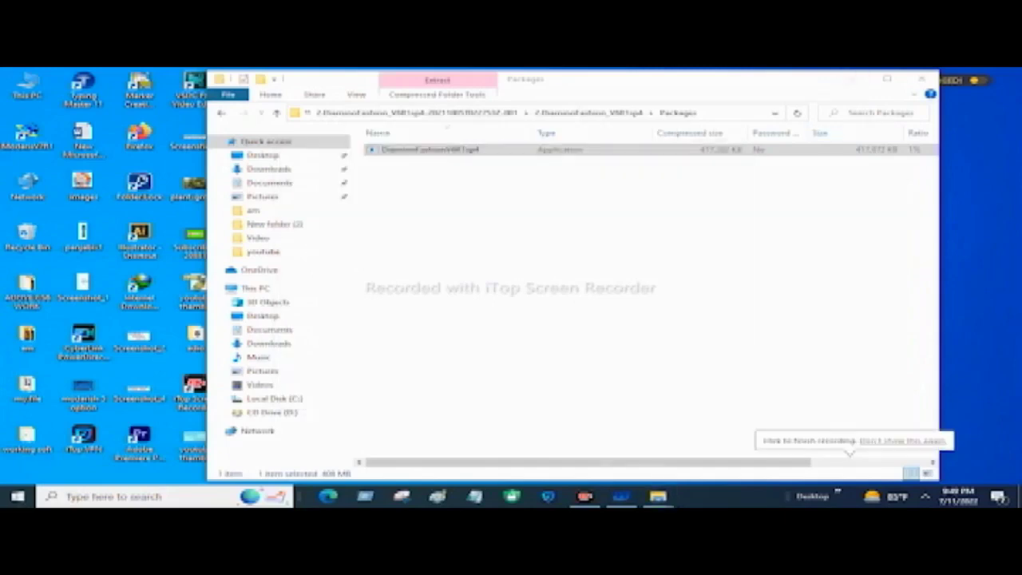
mouse_move(621, 495)
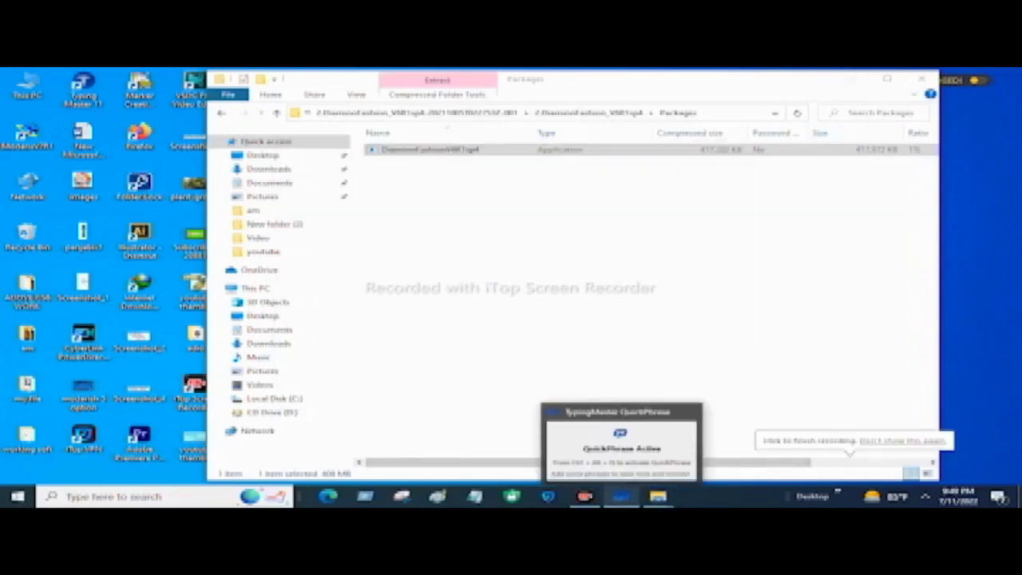
mouse_move(658, 496)
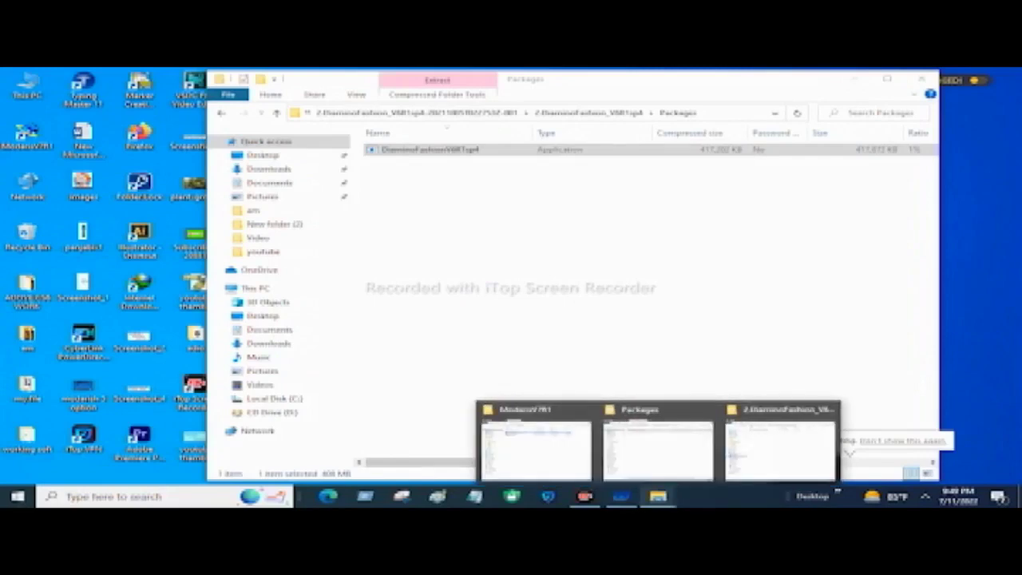
mouse_move(836, 483)
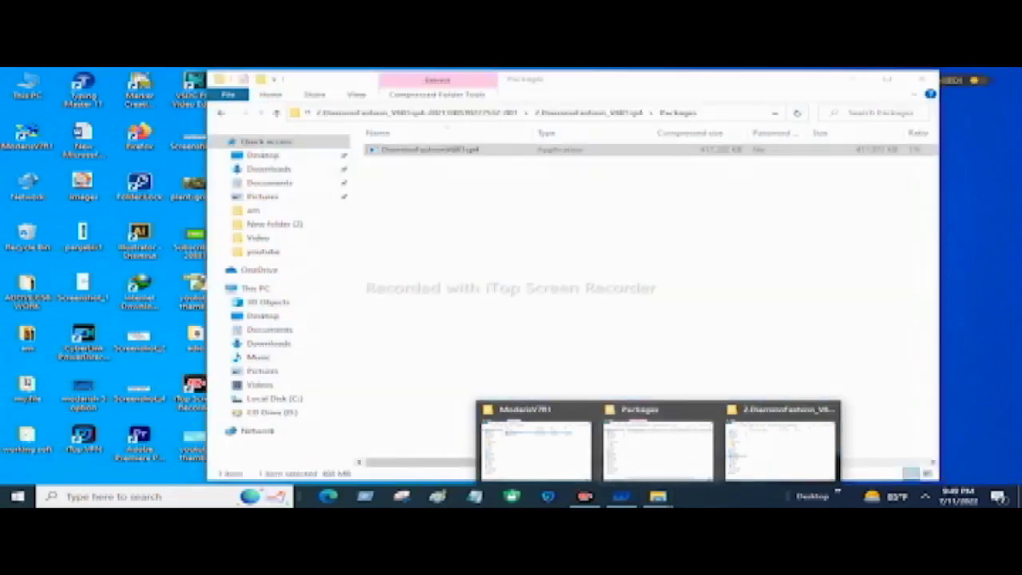
click(658, 443)
key(Return)
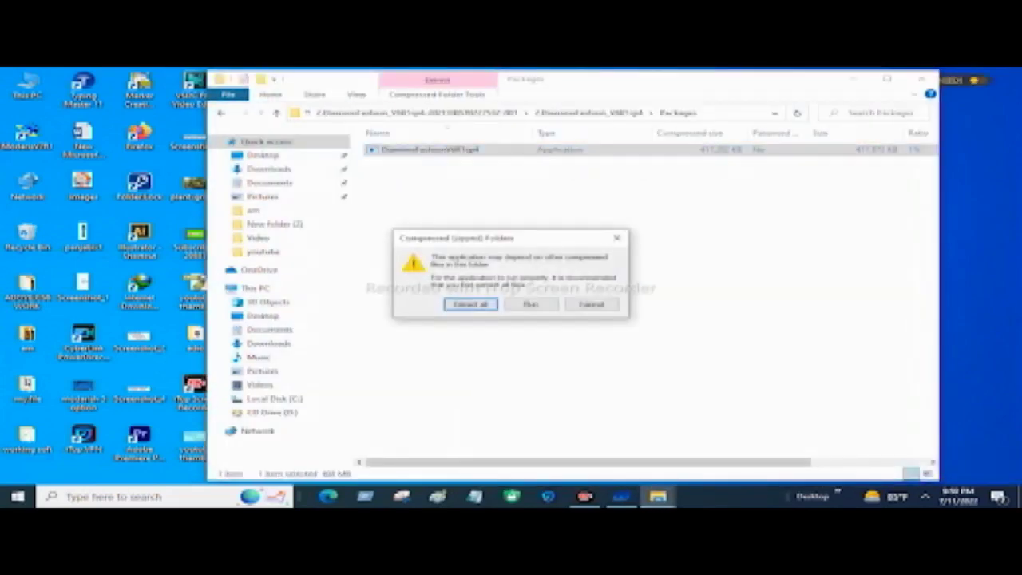
key(Return)
key(Return)
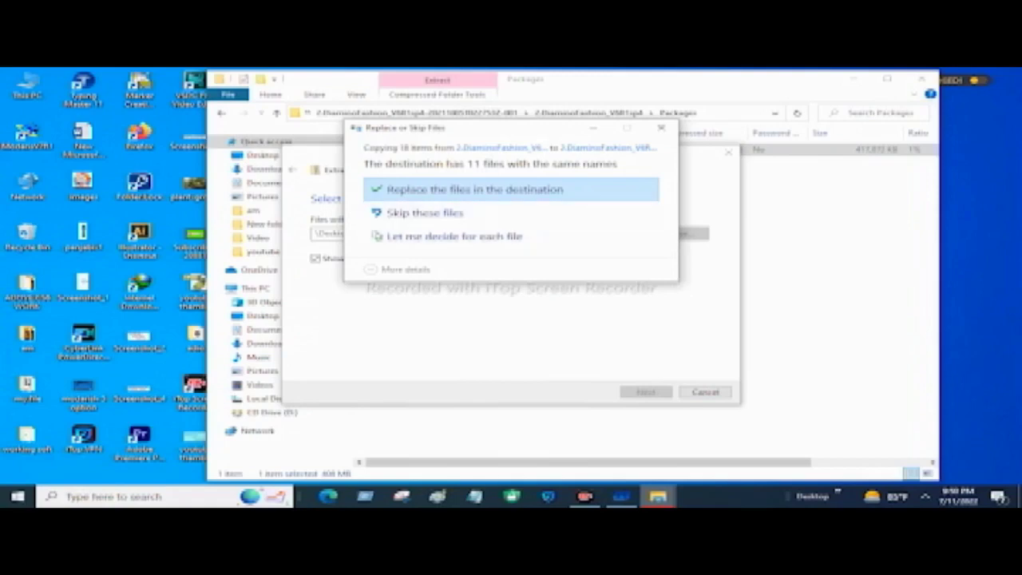
key(Return)
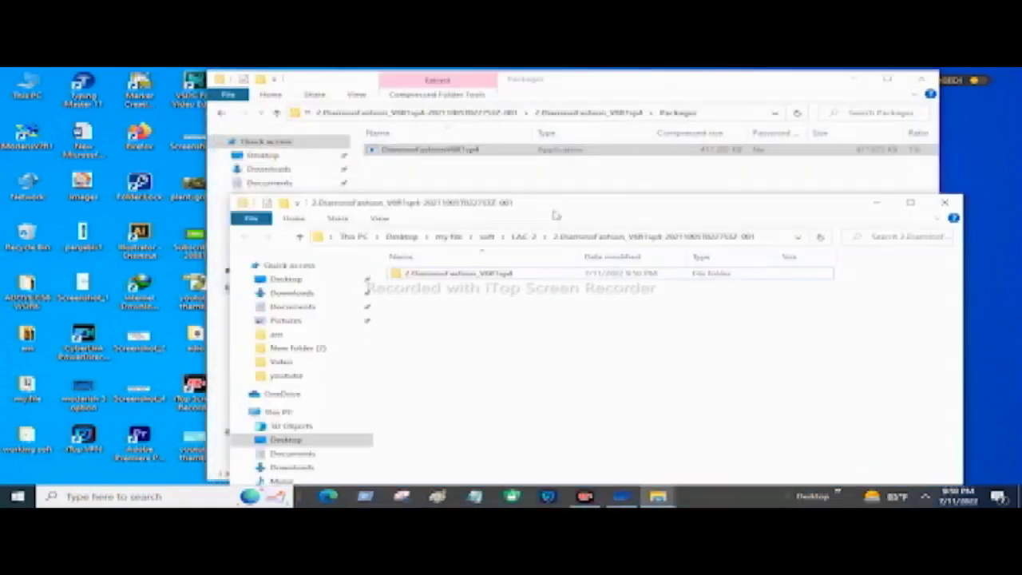
Step: Launch the DiaminoFashionV6R1sp4 installer from the extracted Packages folder, choosing to run it despite the SmartScreen prompt
key(Return)
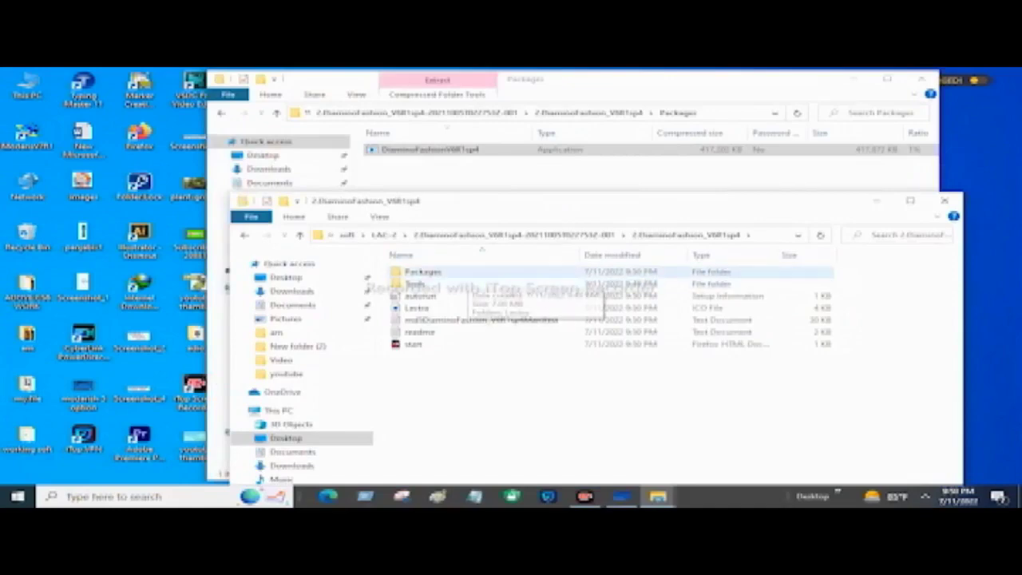
key(Return)
key(Return)
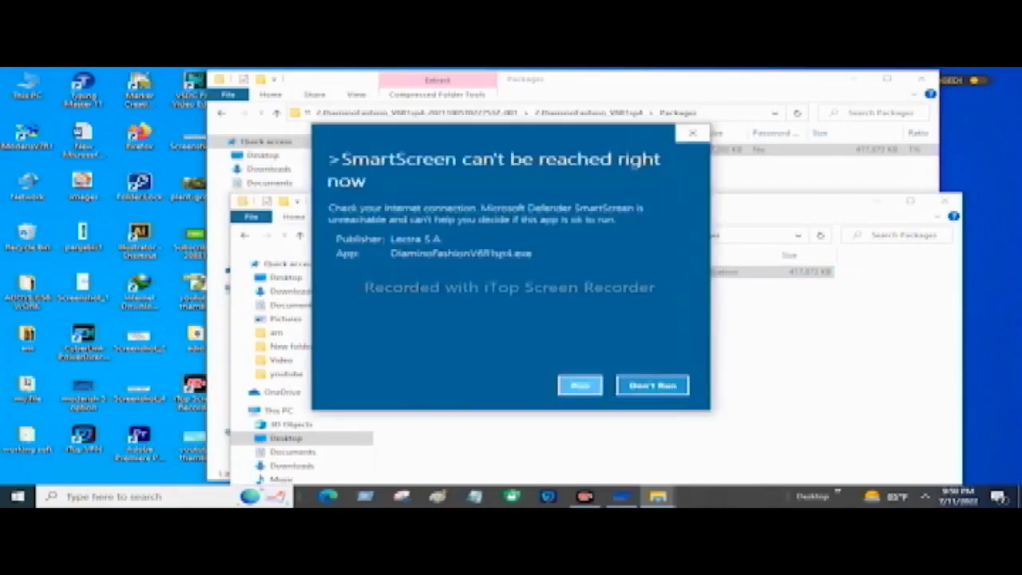
key(Return)
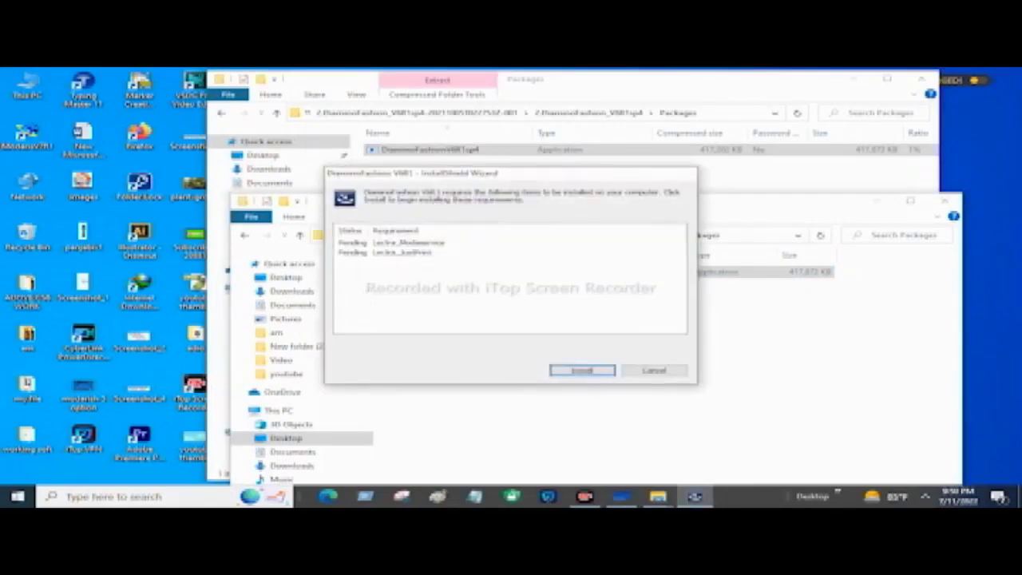
Step: Install DiaminoFashion V6R1sp4 with its required items, accepting the license agreement, skipping license files and using the Complete setup, and close the folder windows
key(Return)
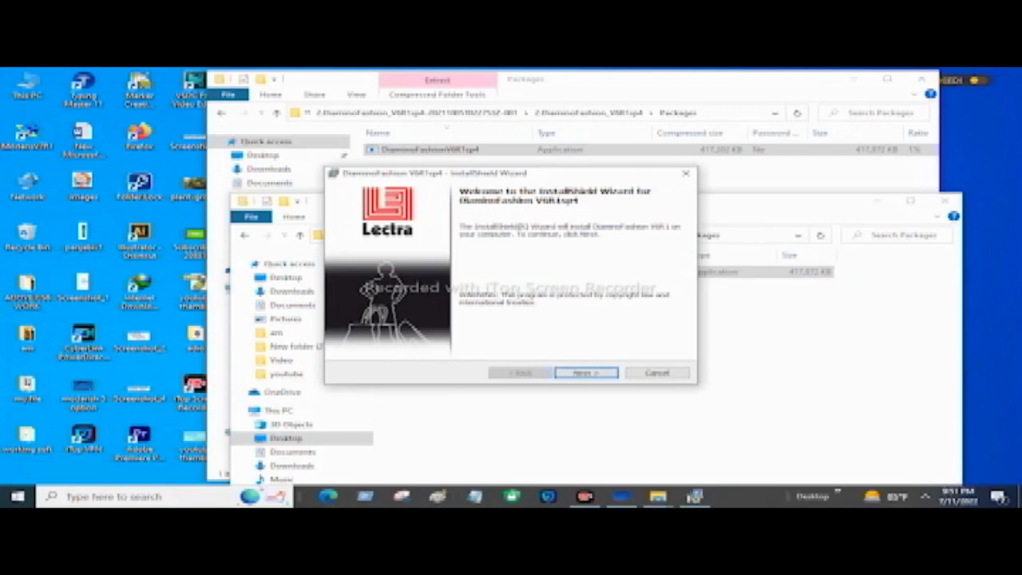
key(Return)
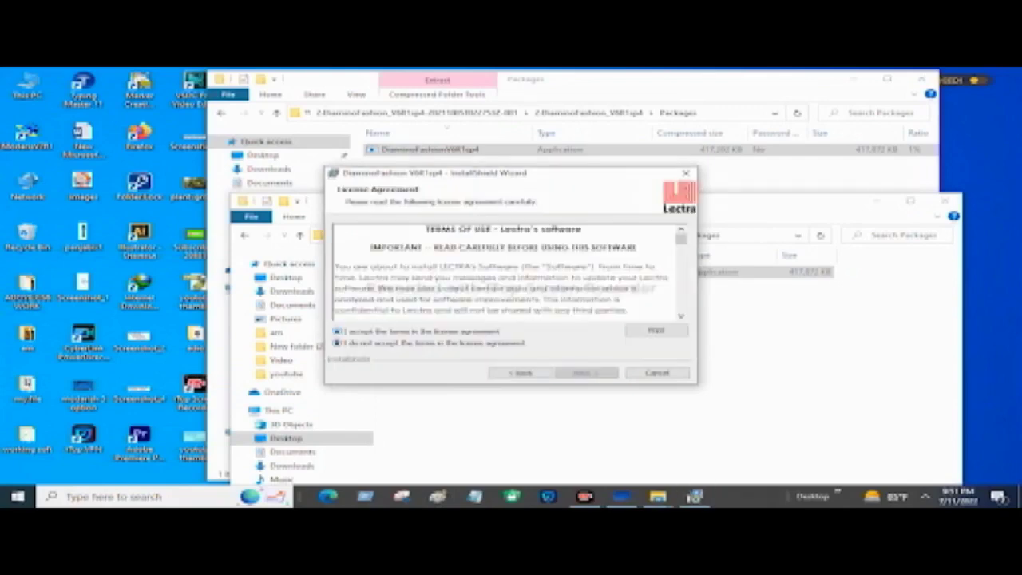
key(alt+a)
key(Return)
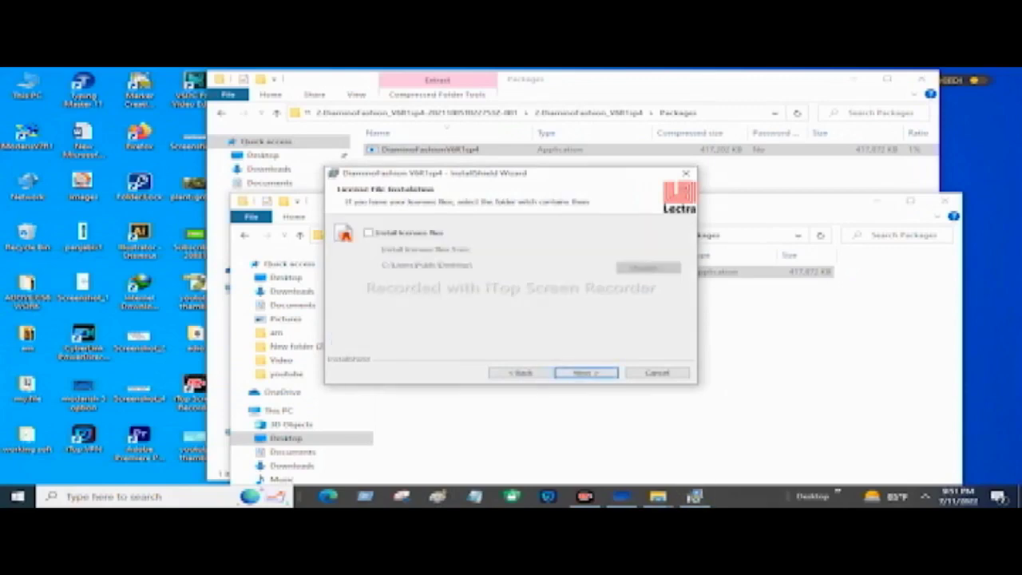
key(Return)
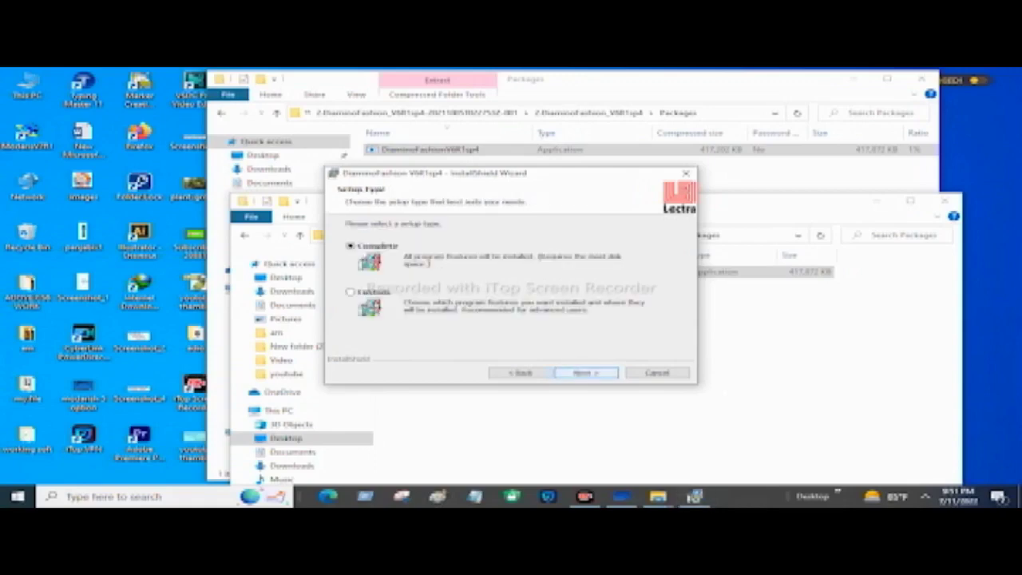
key(Return)
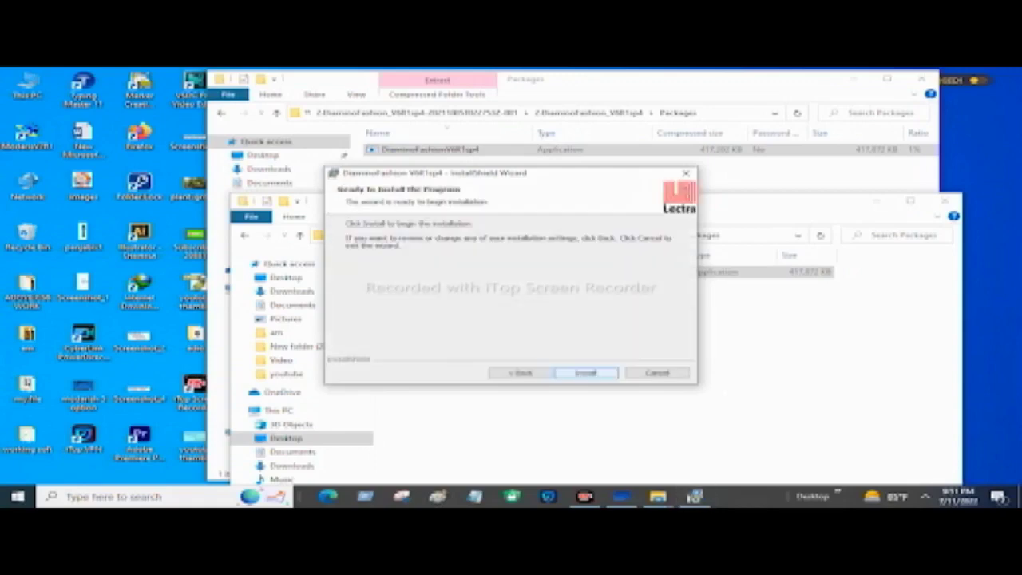
key(Return)
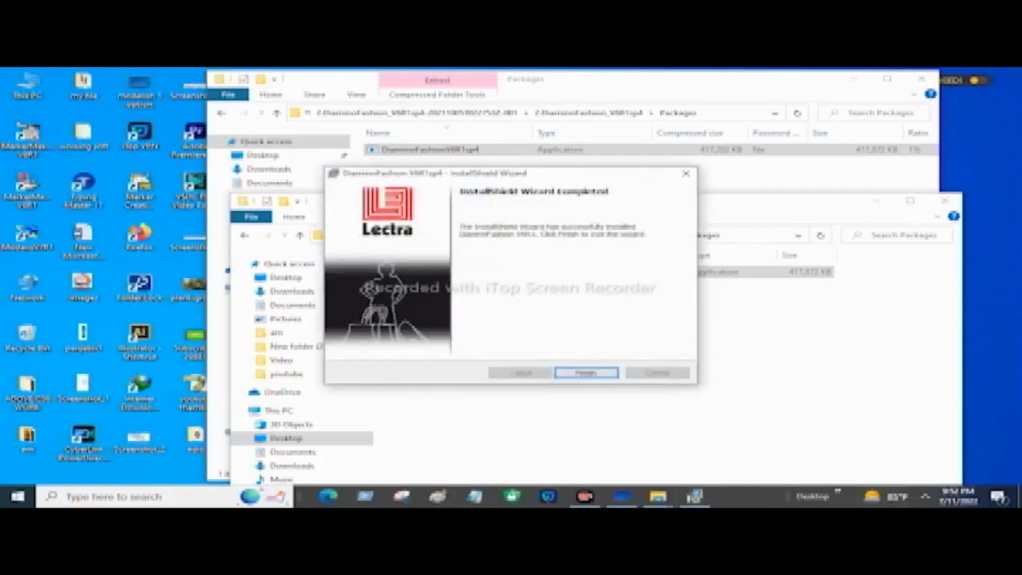
key(Return)
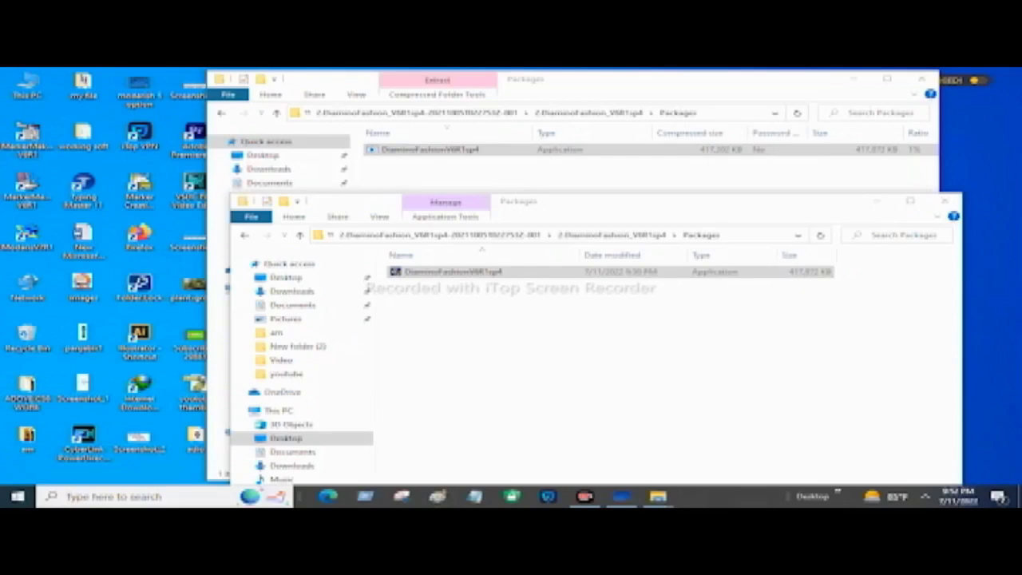
click(945, 201)
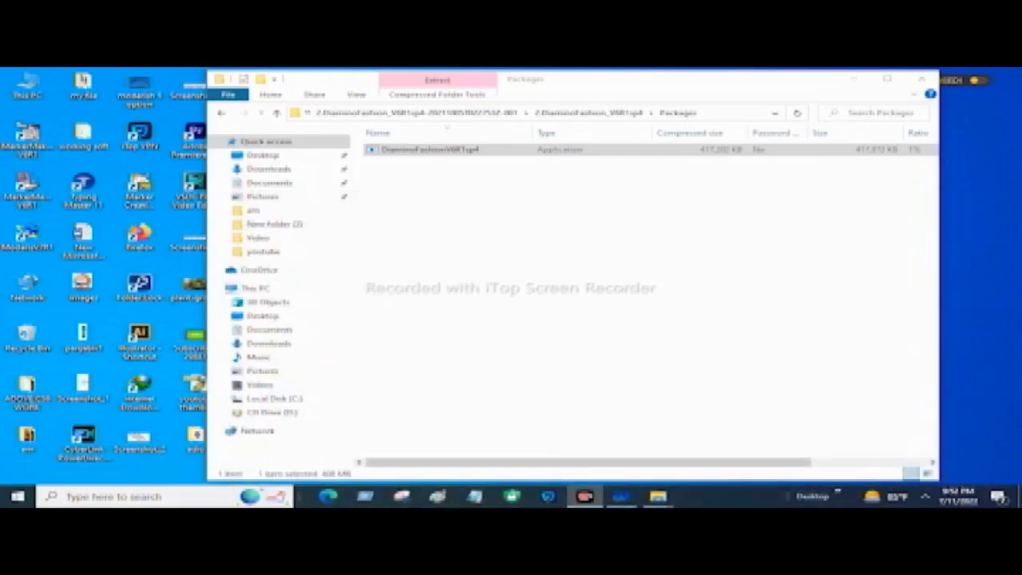
click(922, 79)
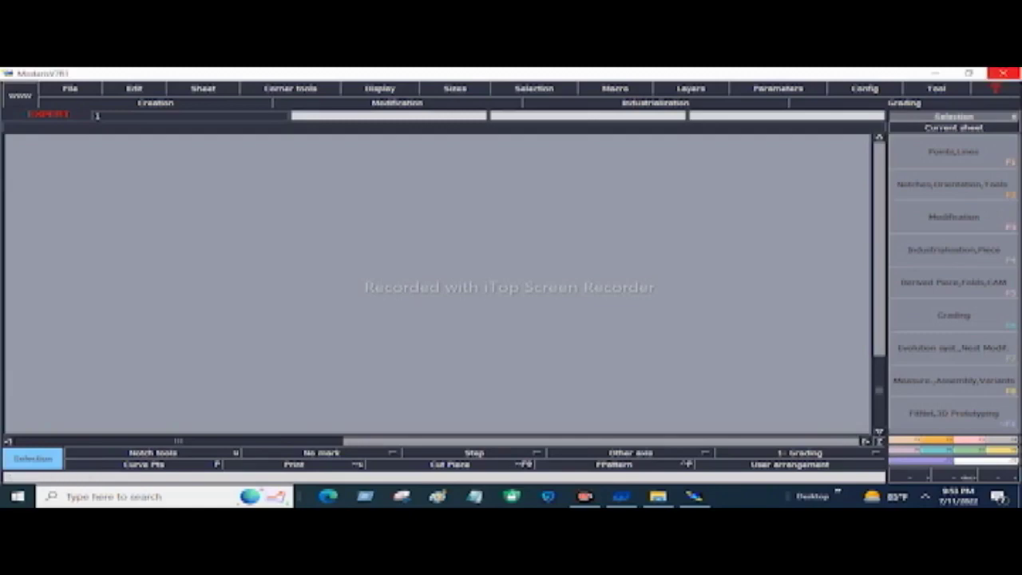
Step: Quit Modaris V7R1, then check that MarkerManager opens and close it
click(1003, 73)
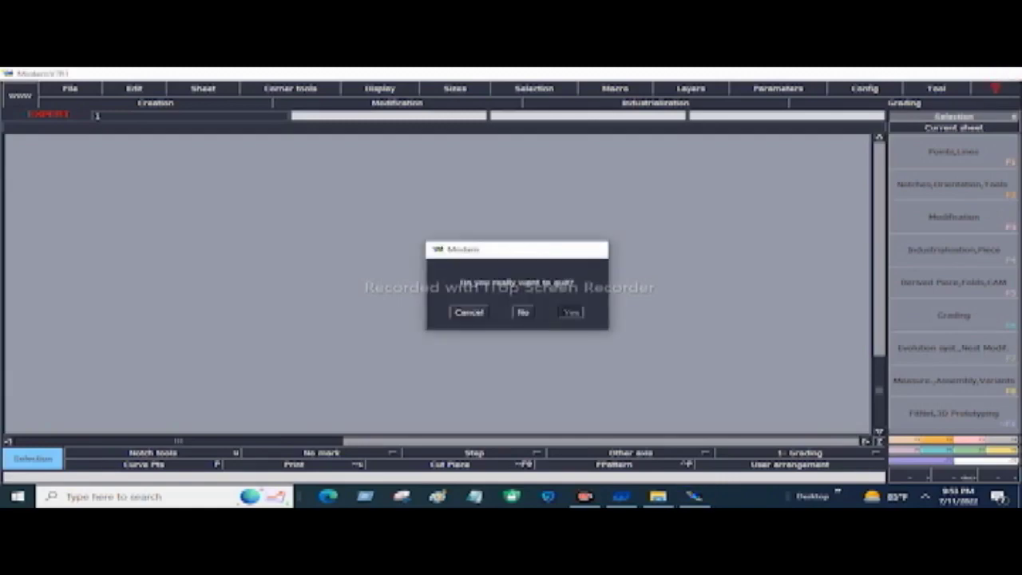
click(570, 312)
click(26, 188)
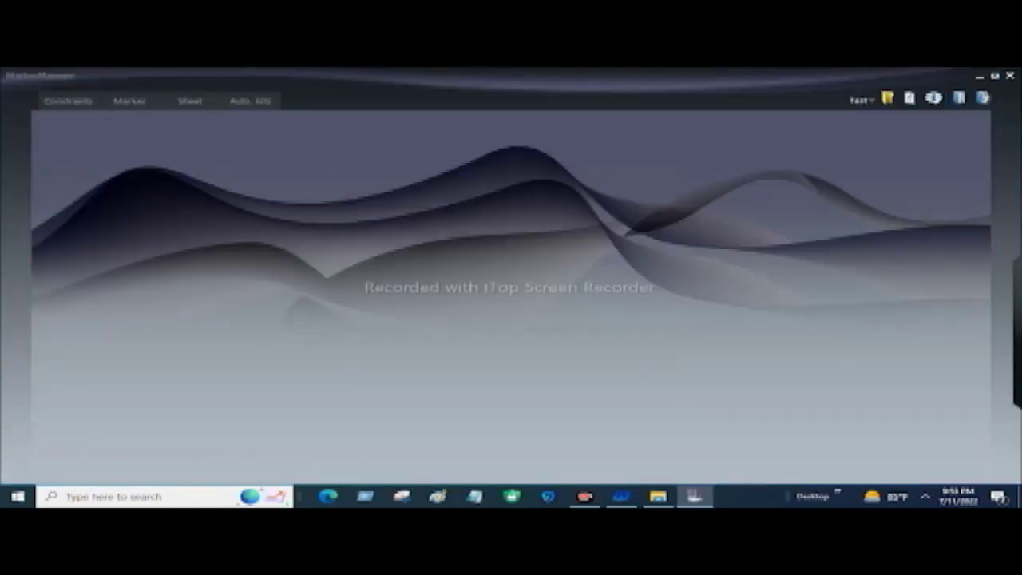
key(alt+F4)
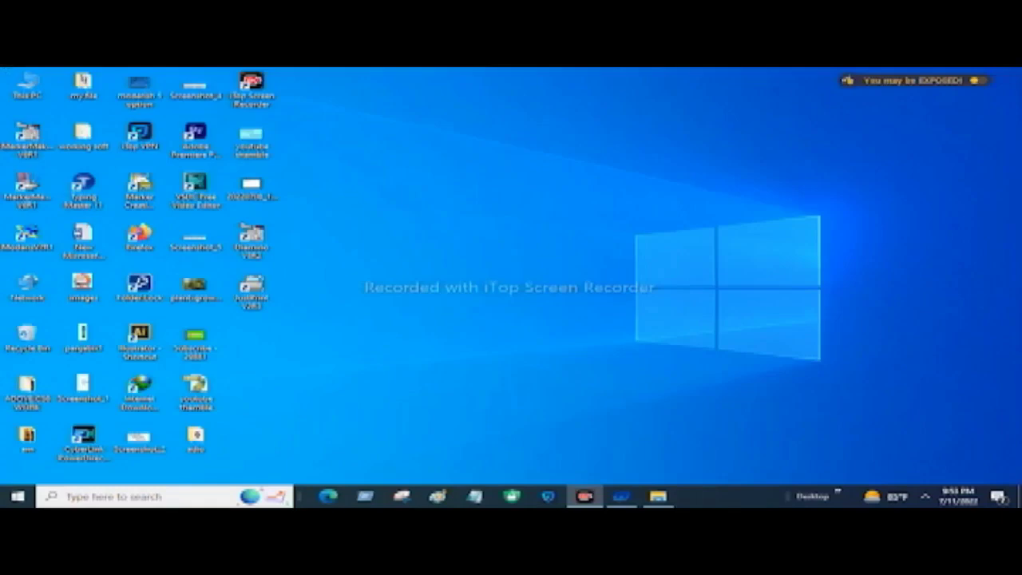
Step: Launch MarkerMaking V6R1 from the desktop to check that it opens, then exit it
double_click(27, 134)
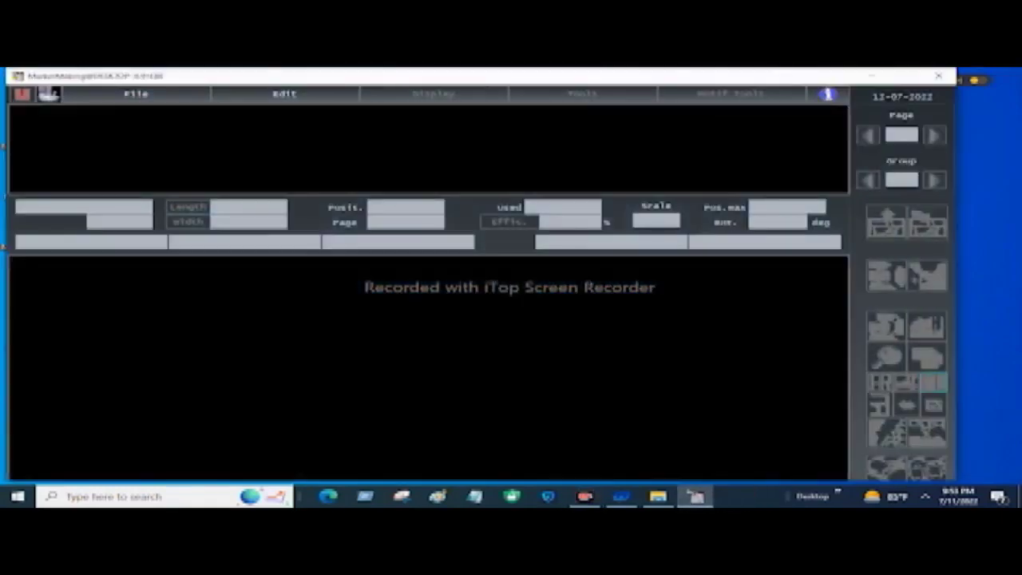
click(938, 75)
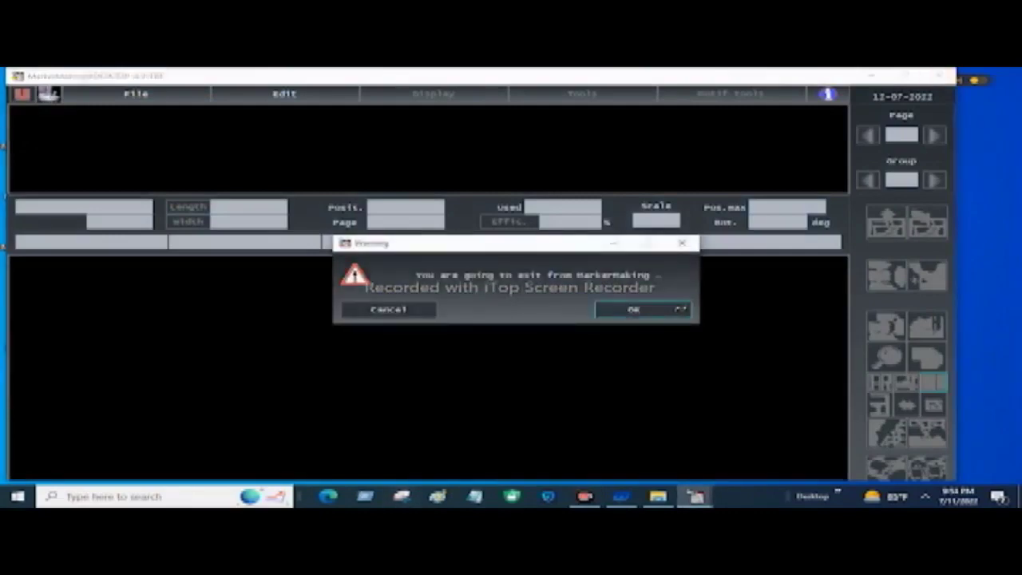
click(679, 309)
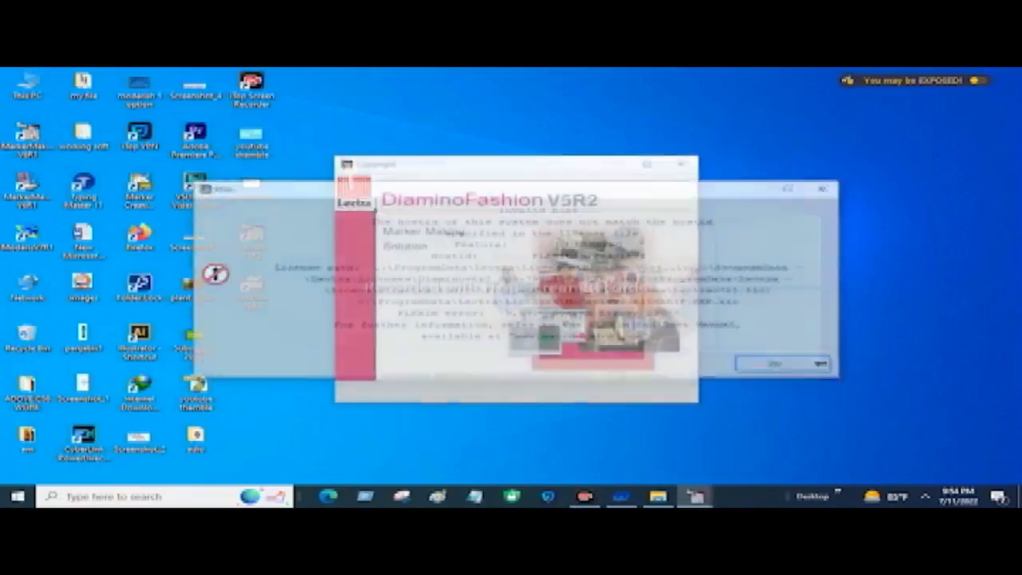
Step: Dismiss the license error of Diamino Fashion V5R2 and launch JustPrint from the desktop
key(Return)
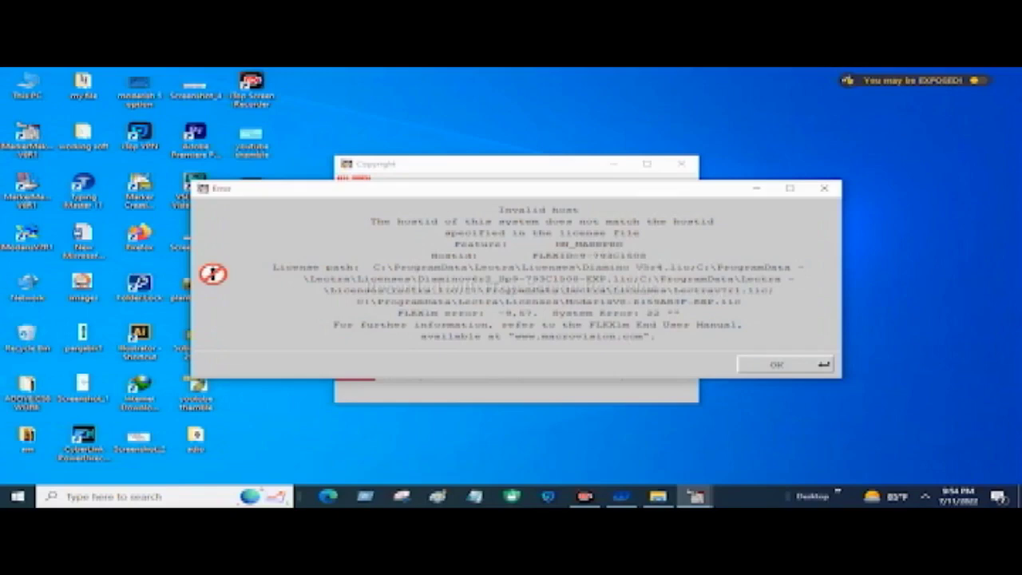
key(Return)
double_click(252, 291)
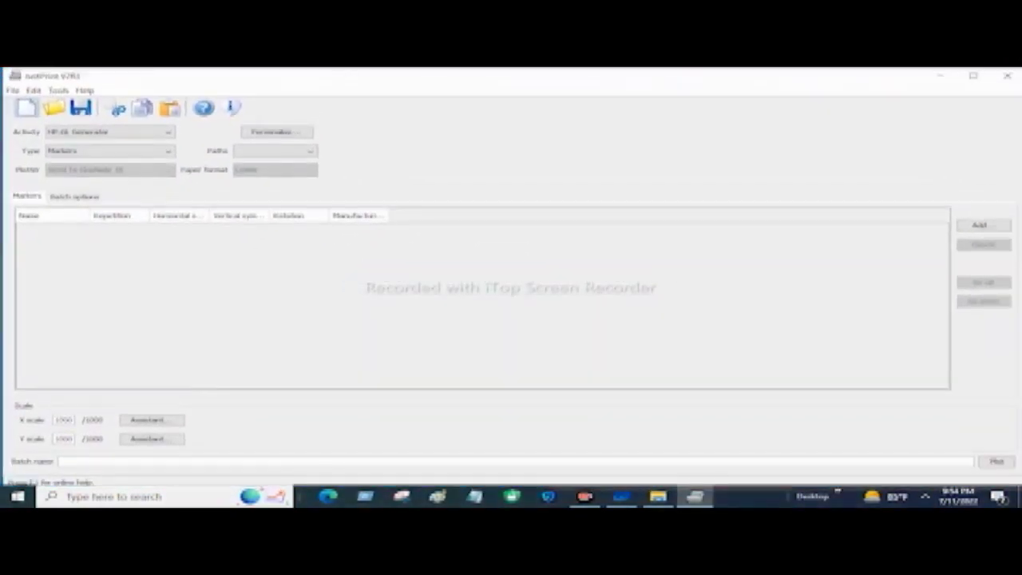
Step: Close JustPrint, then install iManager V5R3 from the cad soft folder inside LAC-1, accepting the license agreement
key(alt+F4)
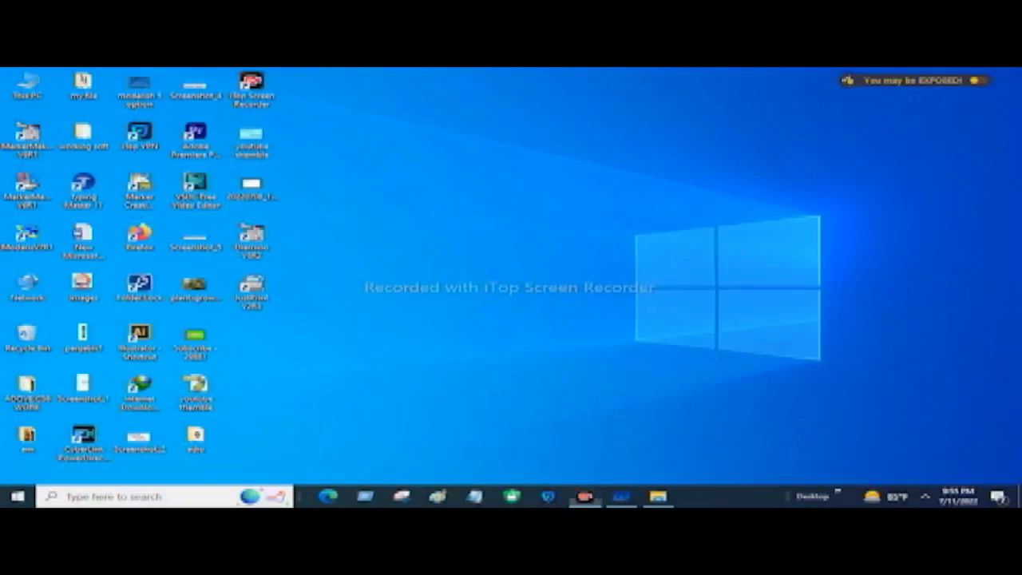
key(alt+Tab)
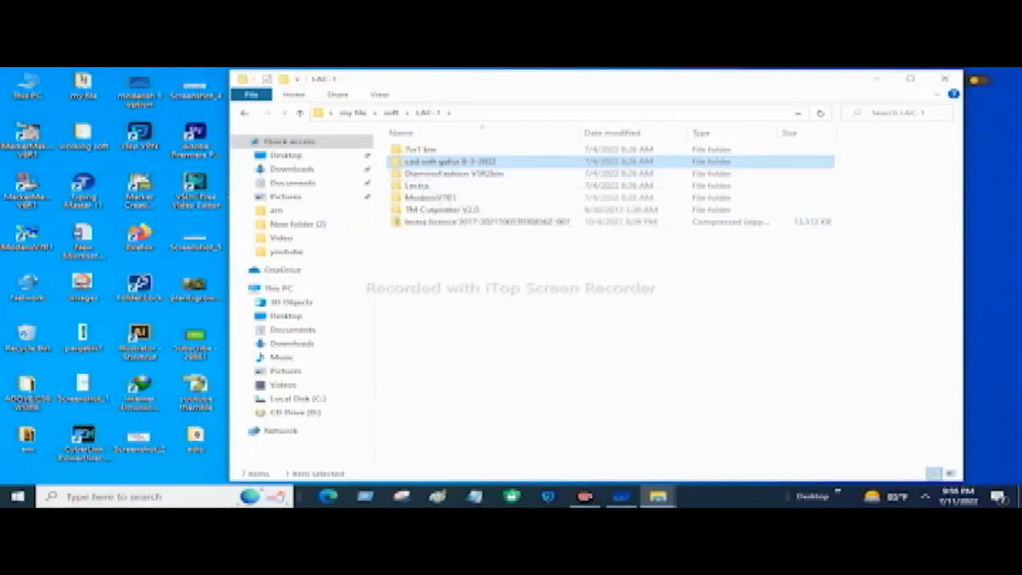
double_click(447, 161)
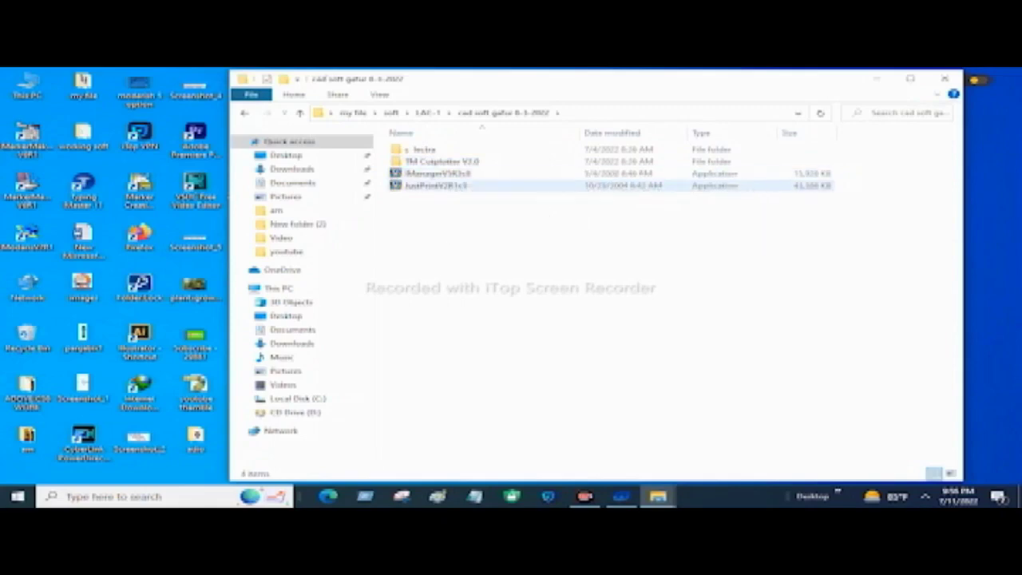
click(435, 173)
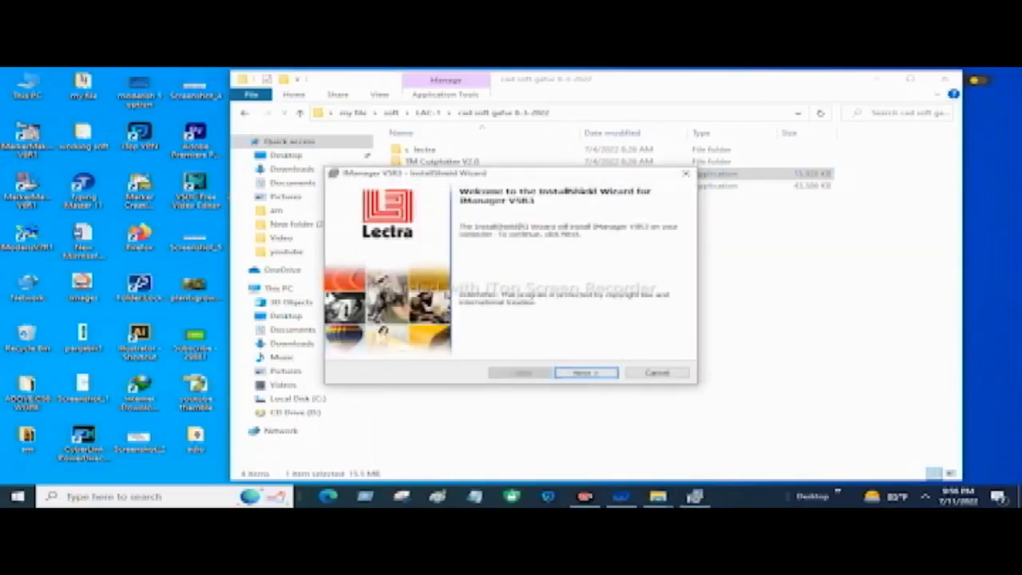
key(Return)
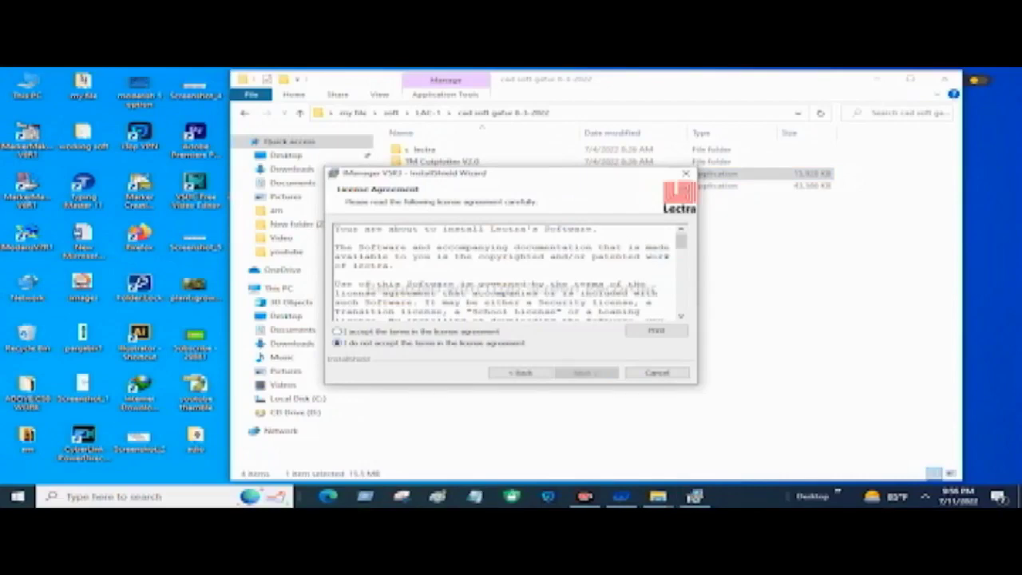
key(alt+a)
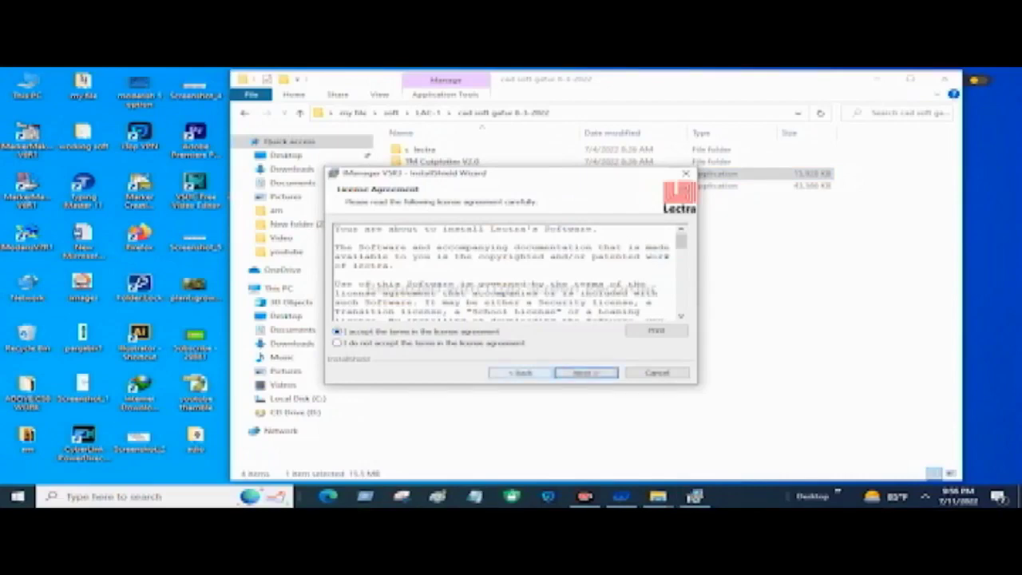
key(Return)
key(Return)
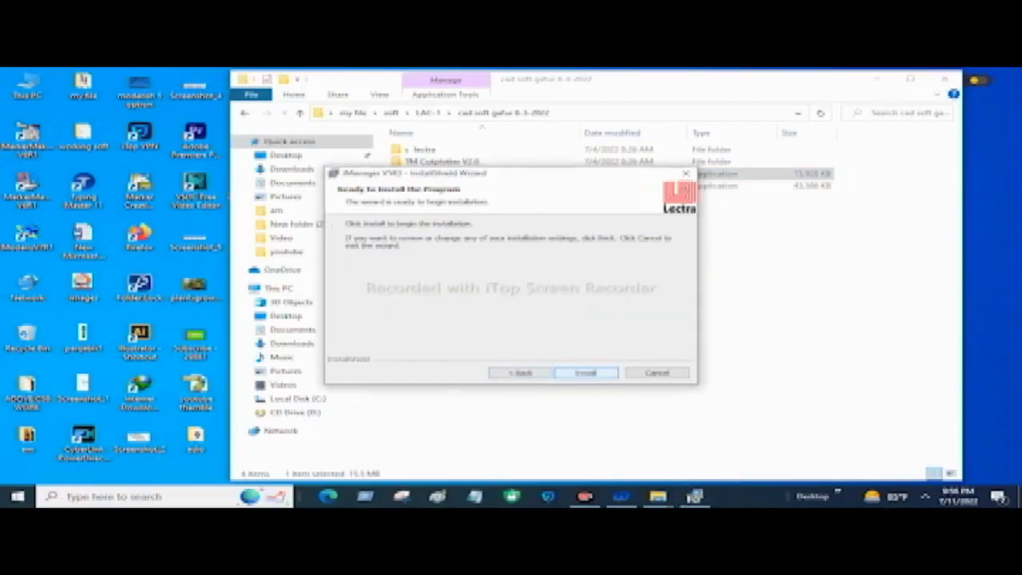
key(Return)
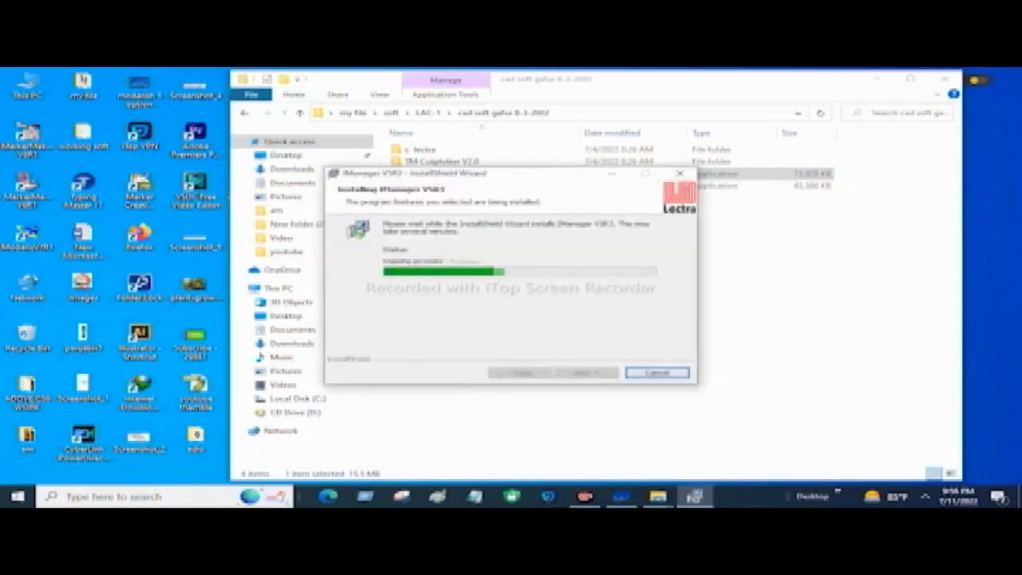
key(Return)
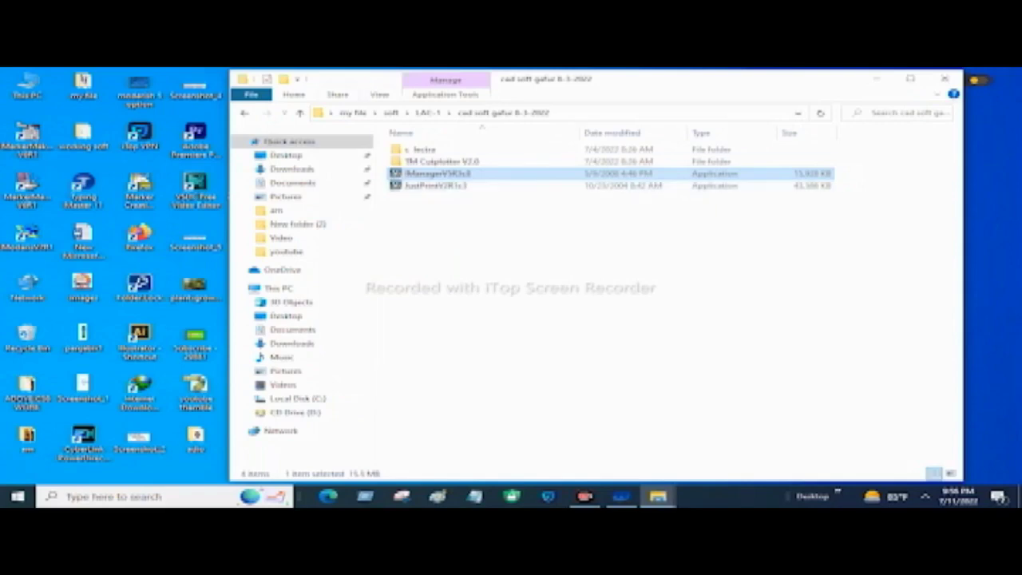
Step: Move the folder window aside to uncover the desktop icons and install JustPrint V2R1 with the default settings, accepting its license agreement
drag(613, 80, 817, 89)
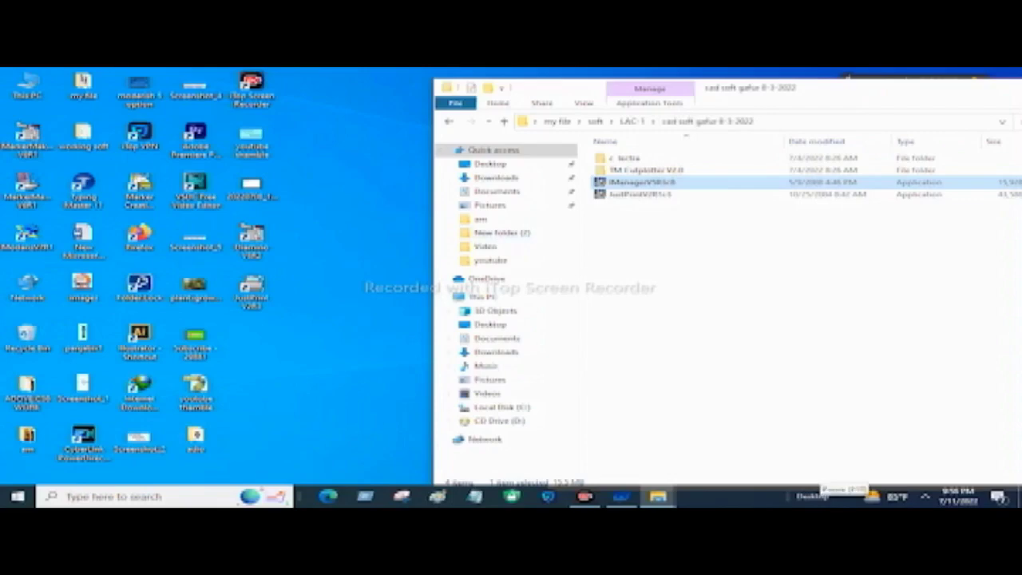
key(Down)
key(Return)
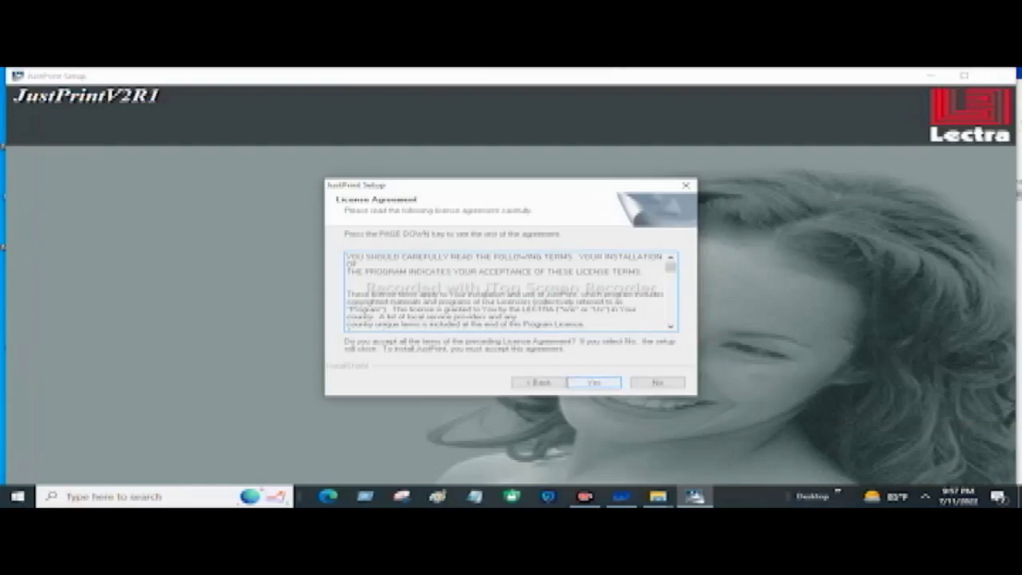
key(Return)
key(Return)
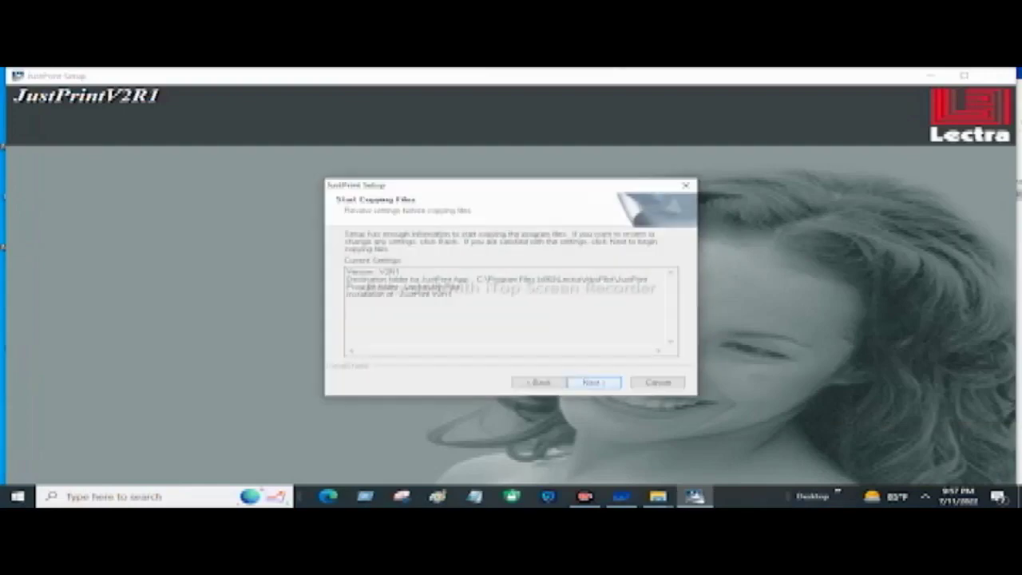
key(Return)
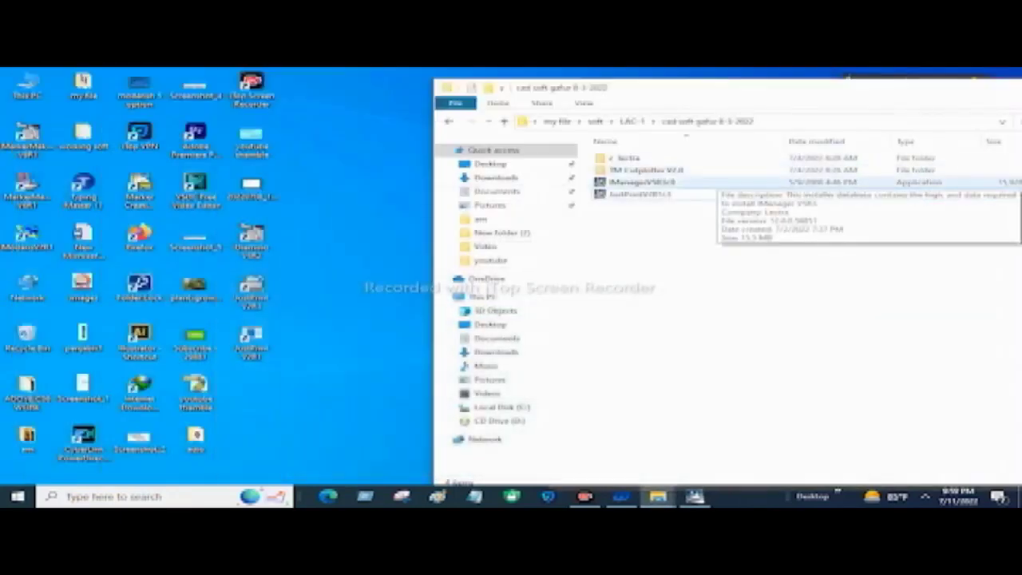
Step: Copy the PlotCenter application from the TM Cutplotter V2.0 folder to the desktop and gather it with the Lectra shortcuts in a Lectra folder
double_click(645, 170)
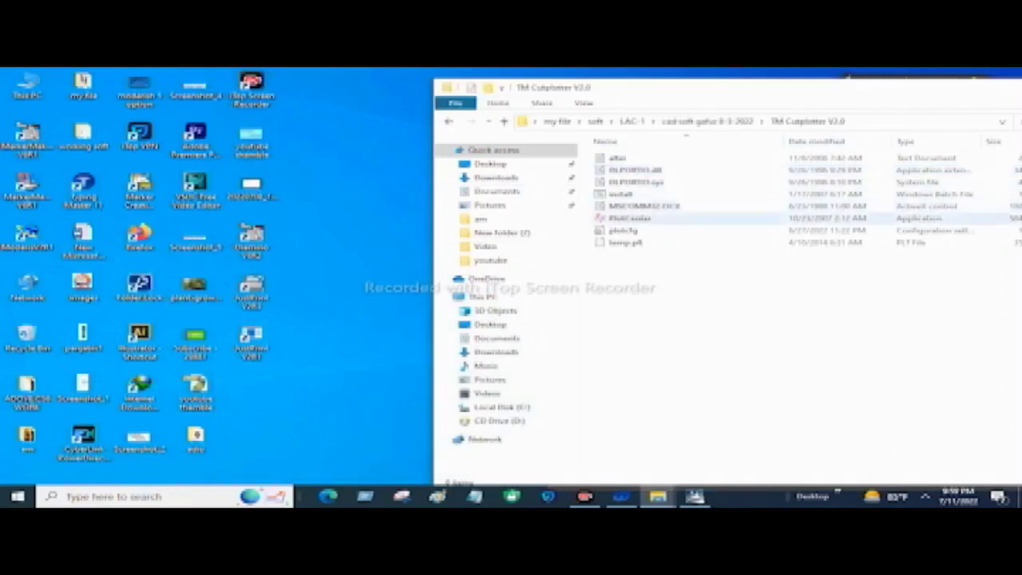
click(629, 218)
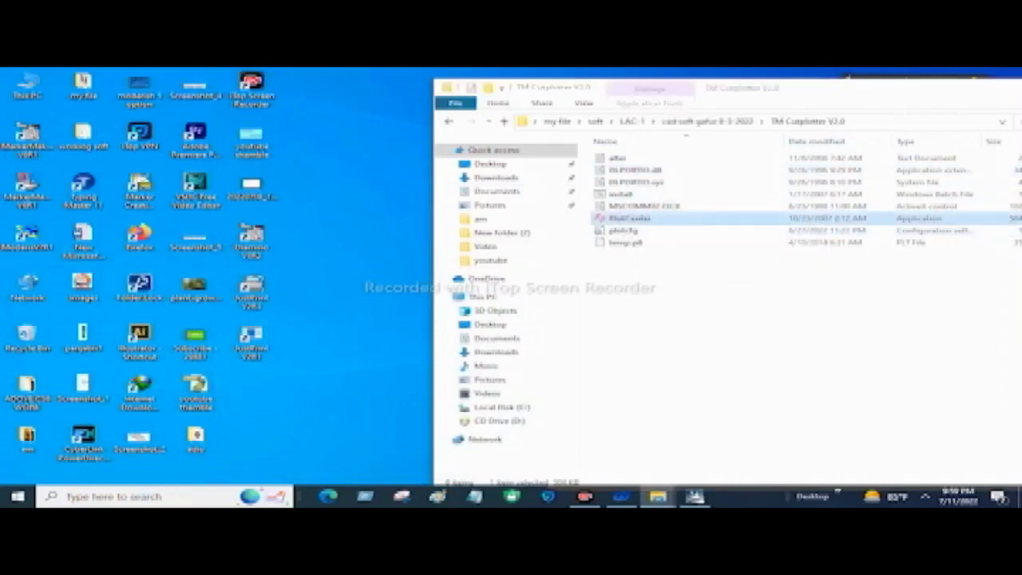
right_click(614, 218)
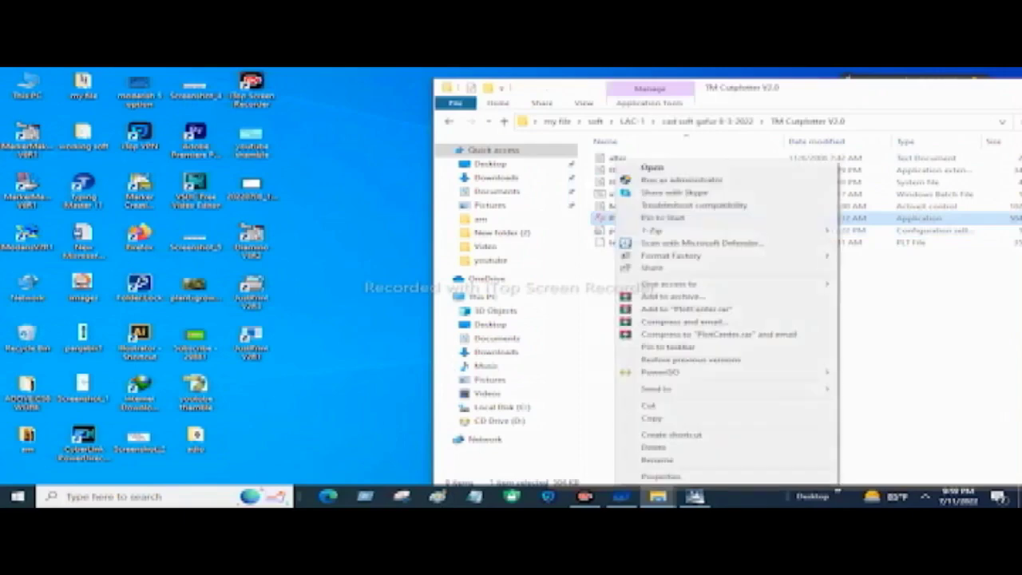
click(651, 418)
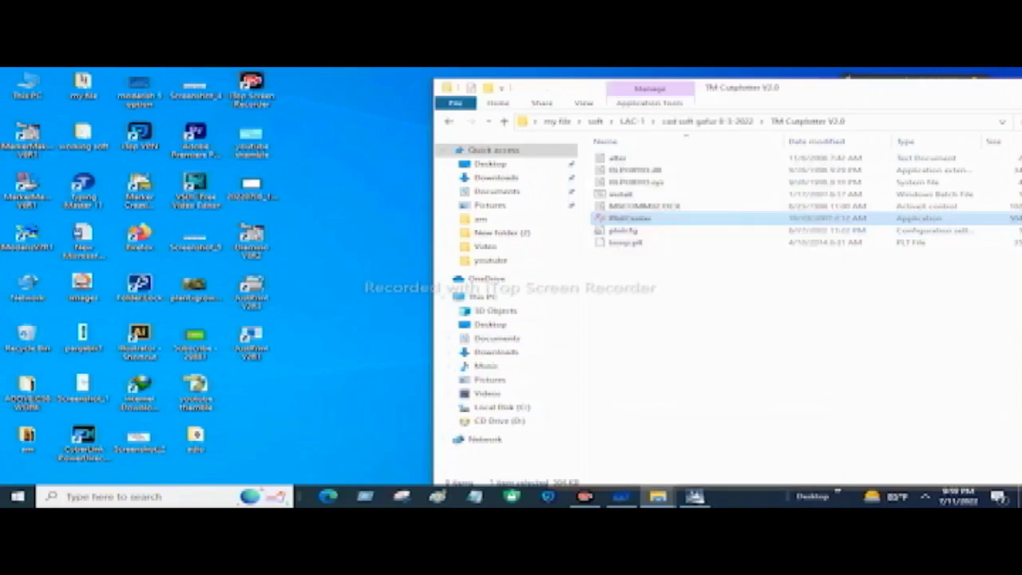
right_click(299, 230)
click(334, 276)
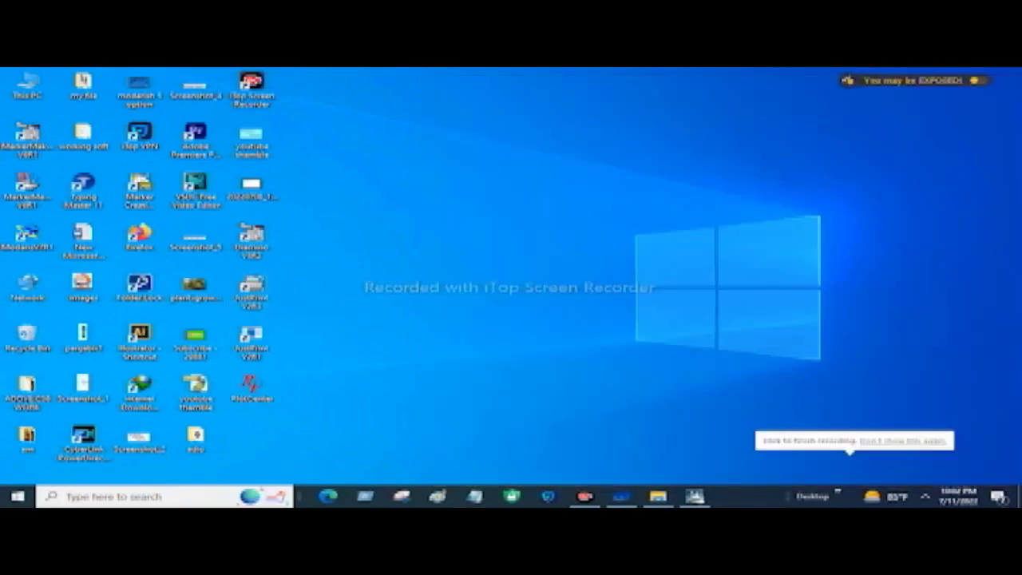
key(super+d)
drag(251, 389, 254, 192)
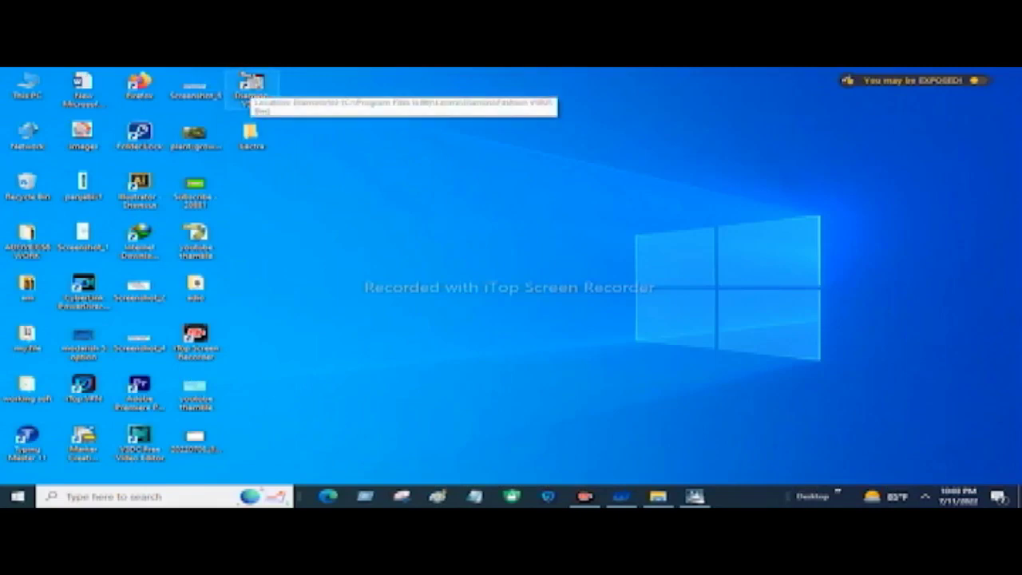
Step: Launch Diamino V5R2 from the desktop to check it and dismiss its license error
double_click(251, 83)
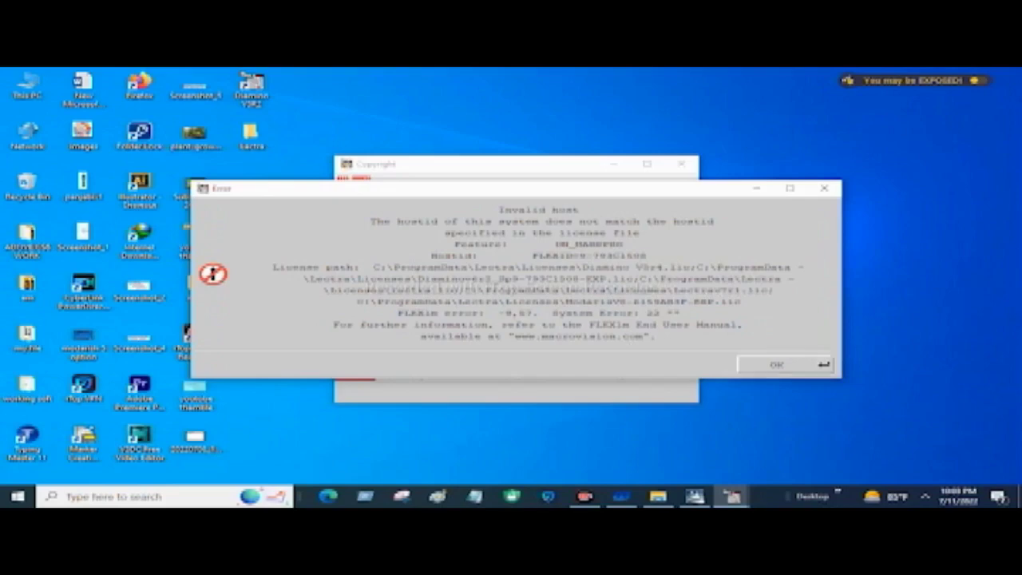
key(Return)
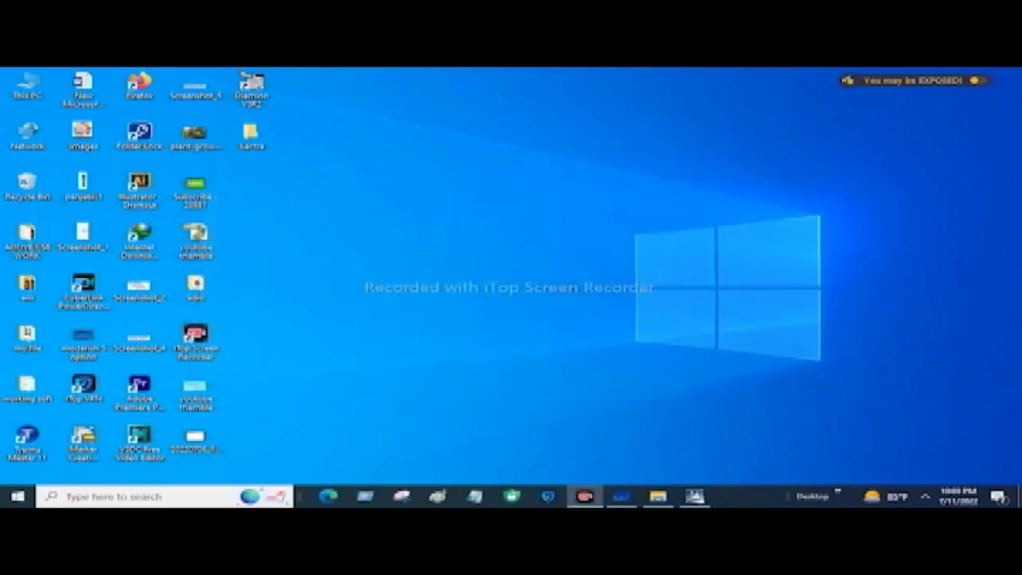
Step: Delete the Diamino V5R2 shortcut from the desktop and open the Lectra folder
right_click(252, 86)
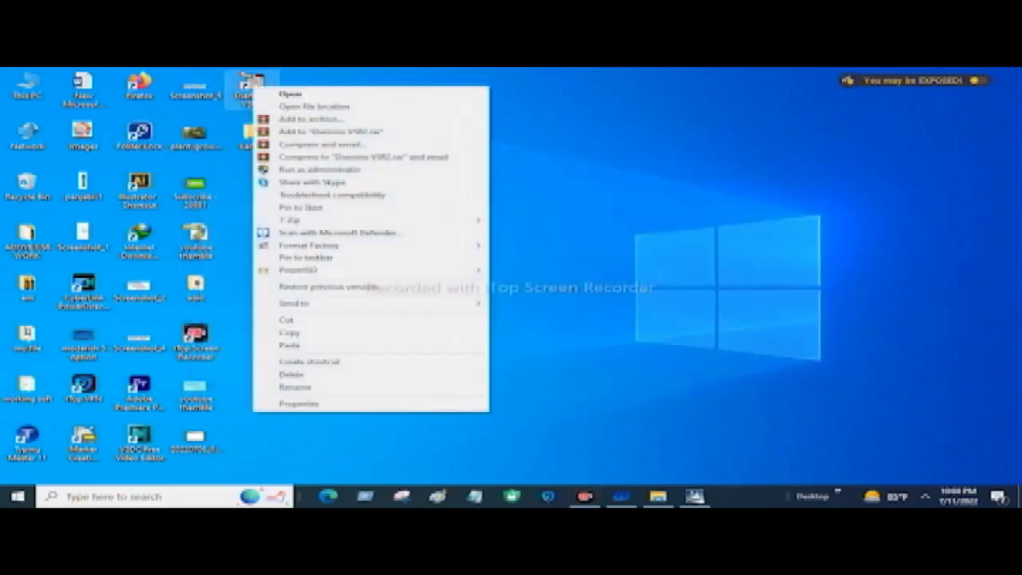
click(292, 374)
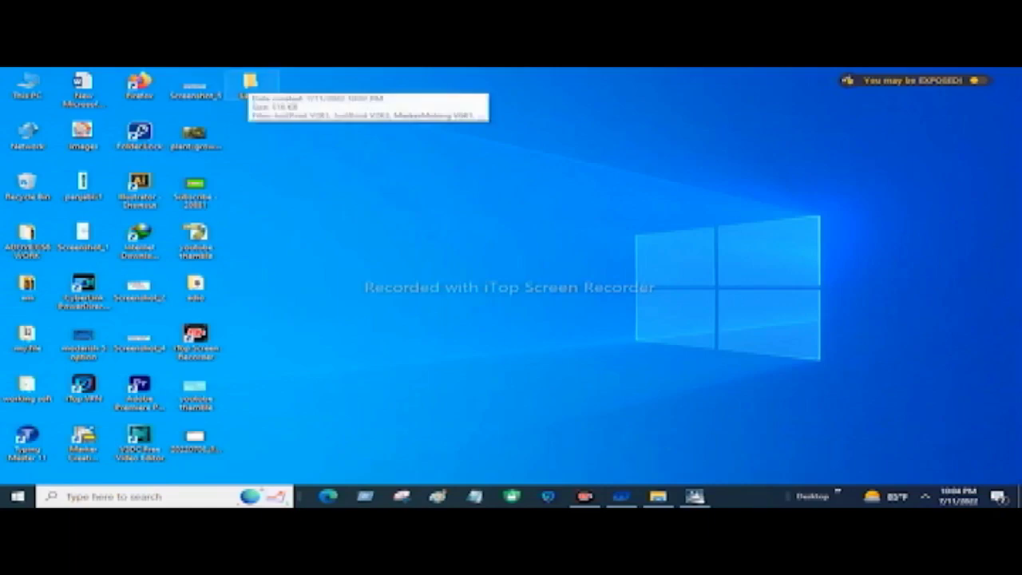
double_click(251, 86)
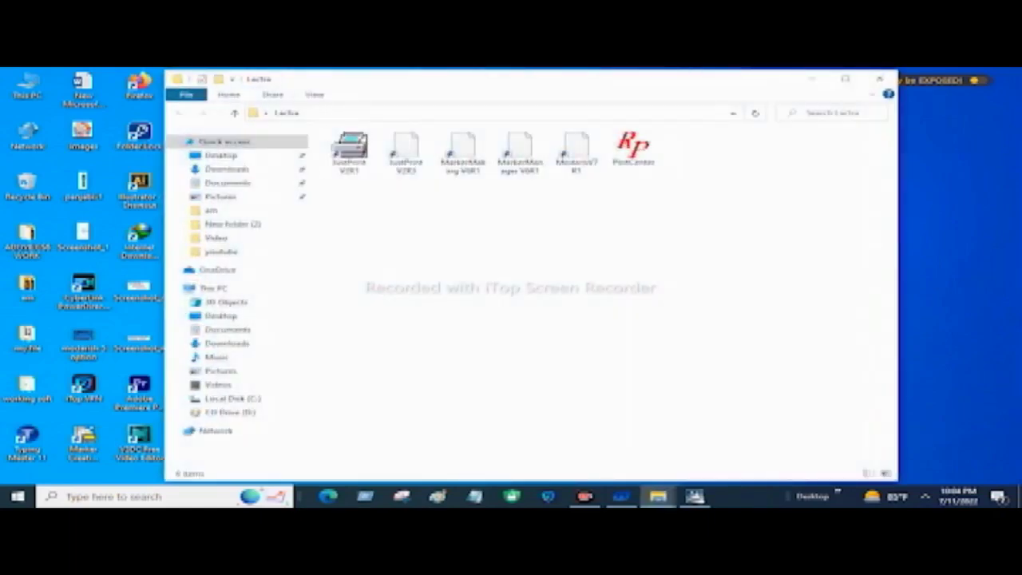